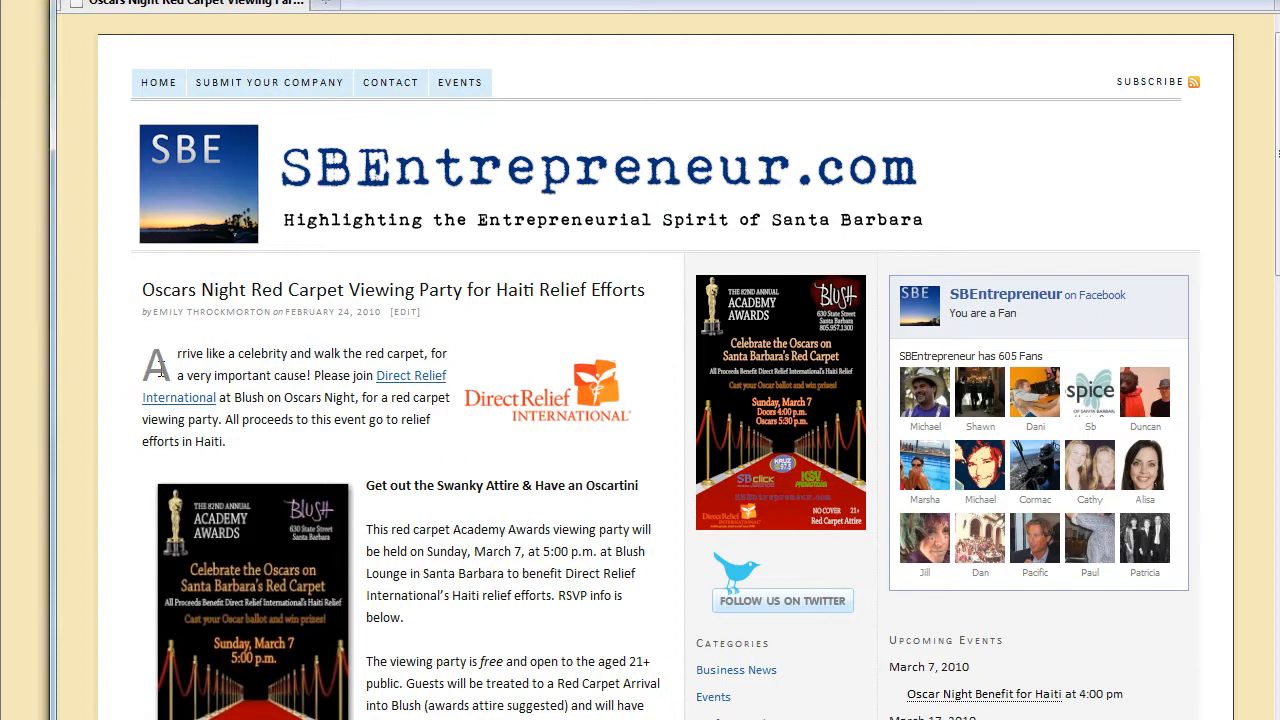
Examine the drop caps and the highlighted RSVP note in the Oscars Night Red Carpet post.
{"action": "double_click", "coordinate": [150, 366]}
{"action": "left_click", "coordinate": [320, 385]}
{"action": "scroll", "coordinate": [318, 395], "scroll_direction": "down", "scroll_amount": 3}
{"action": "scroll", "coordinate": [316, 398], "scroll_direction": "down", "scroll_amount": 10}
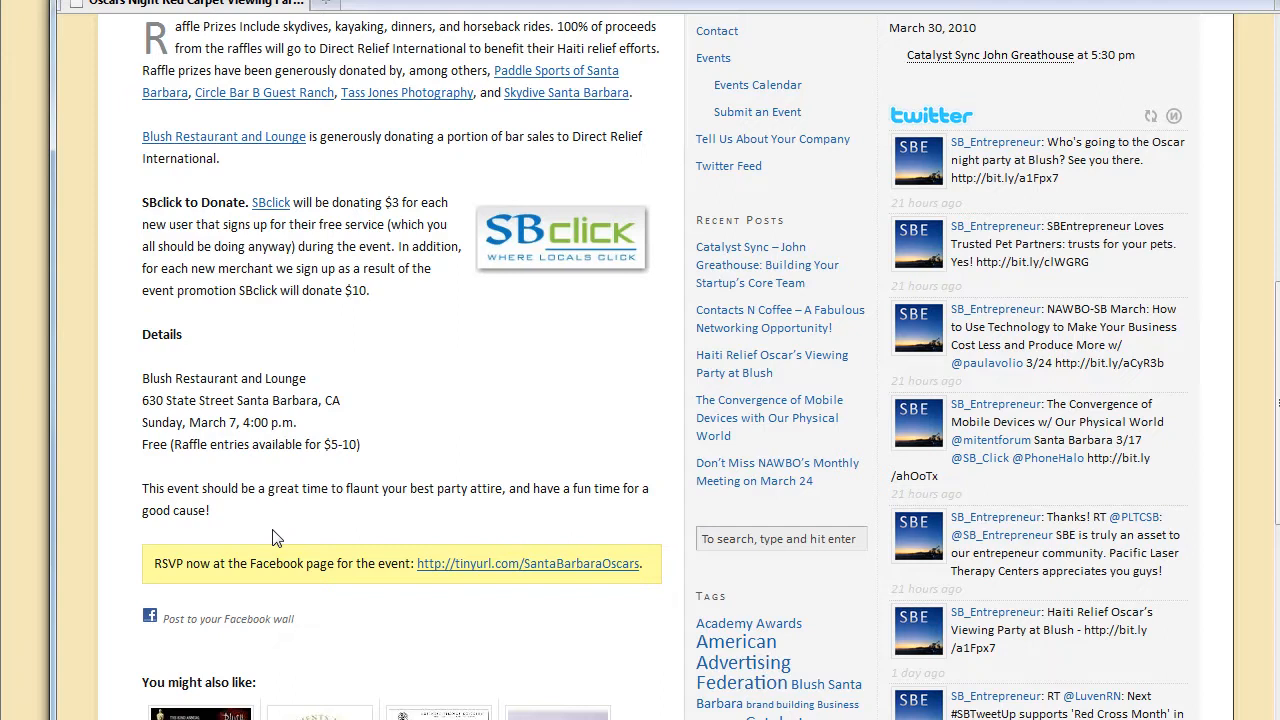
{"action": "scroll", "coordinate": [277, 538], "scroll_direction": "up", "scroll_amount": 10}
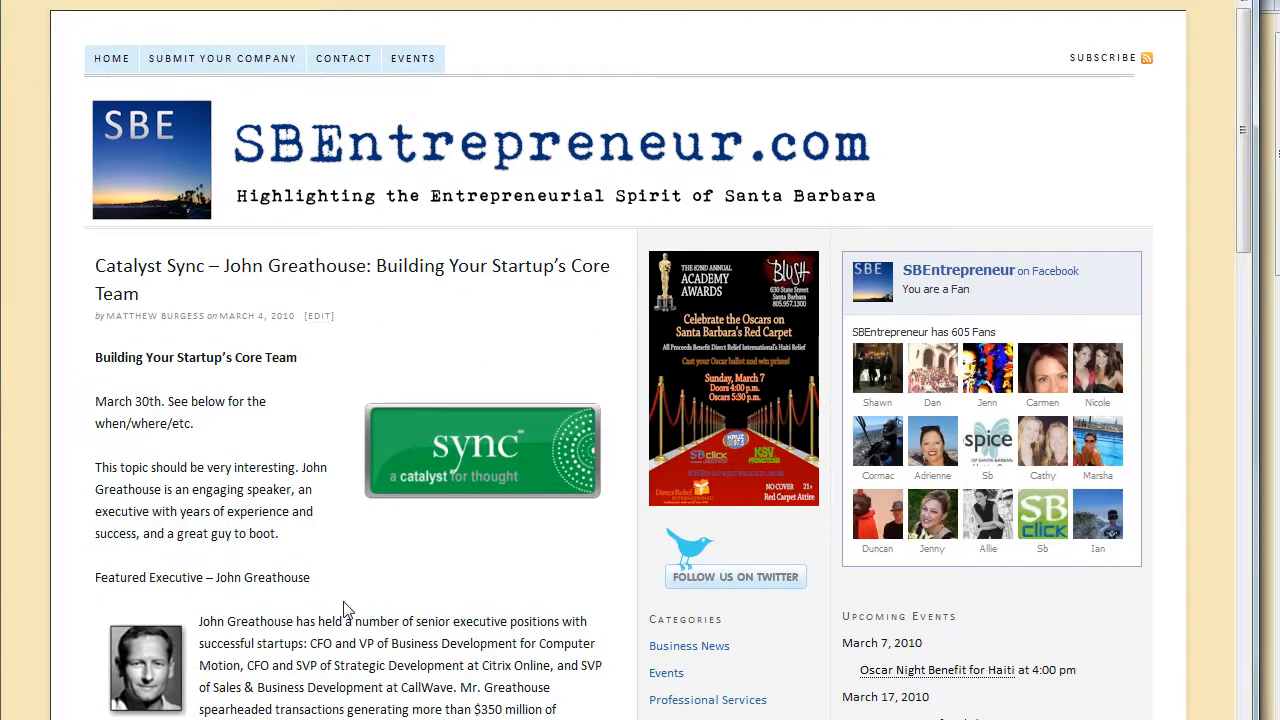
Review the opening paragraphs of the published Catalyst Sync post for places that could take a drop cap.
{"action": "scroll", "coordinate": [343, 610], "scroll_direction": "down", "scroll_amount": 3}
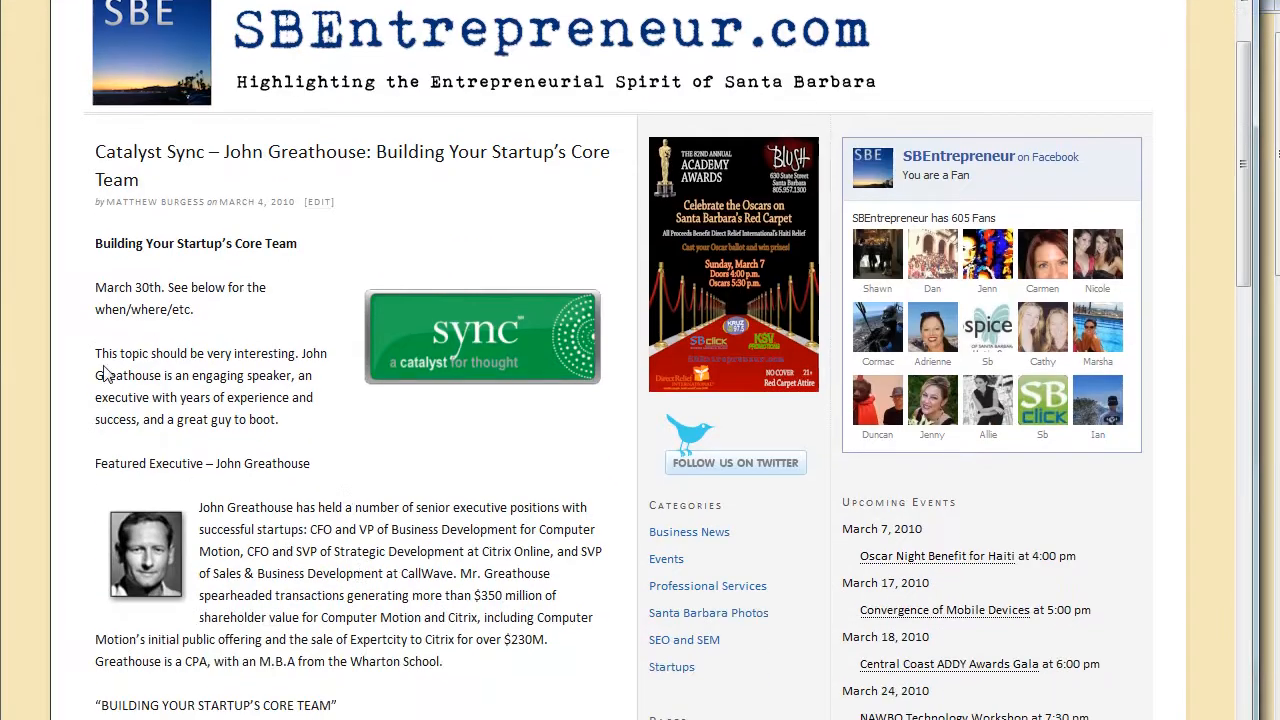
{"action": "left_click_drag", "start_coordinate": [96, 355], "coordinate": [104, 356]}
{"action": "left_click_drag", "start_coordinate": [199, 507], "coordinate": [207, 508]}
Switch to the WordPress posts list and open the Catalyst Sync post for editing in HTML view.
{"action": "key", "text": "alt+Tab"}
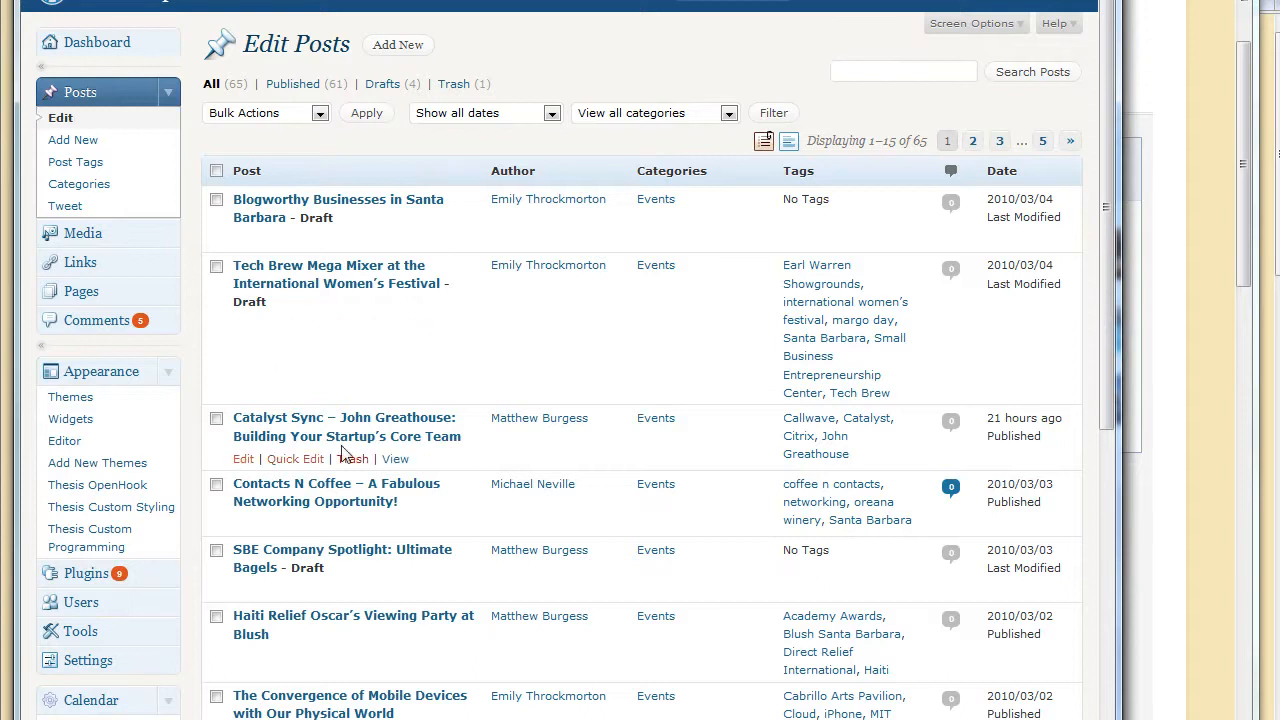
{"action": "left_click", "coordinate": [313, 432]}
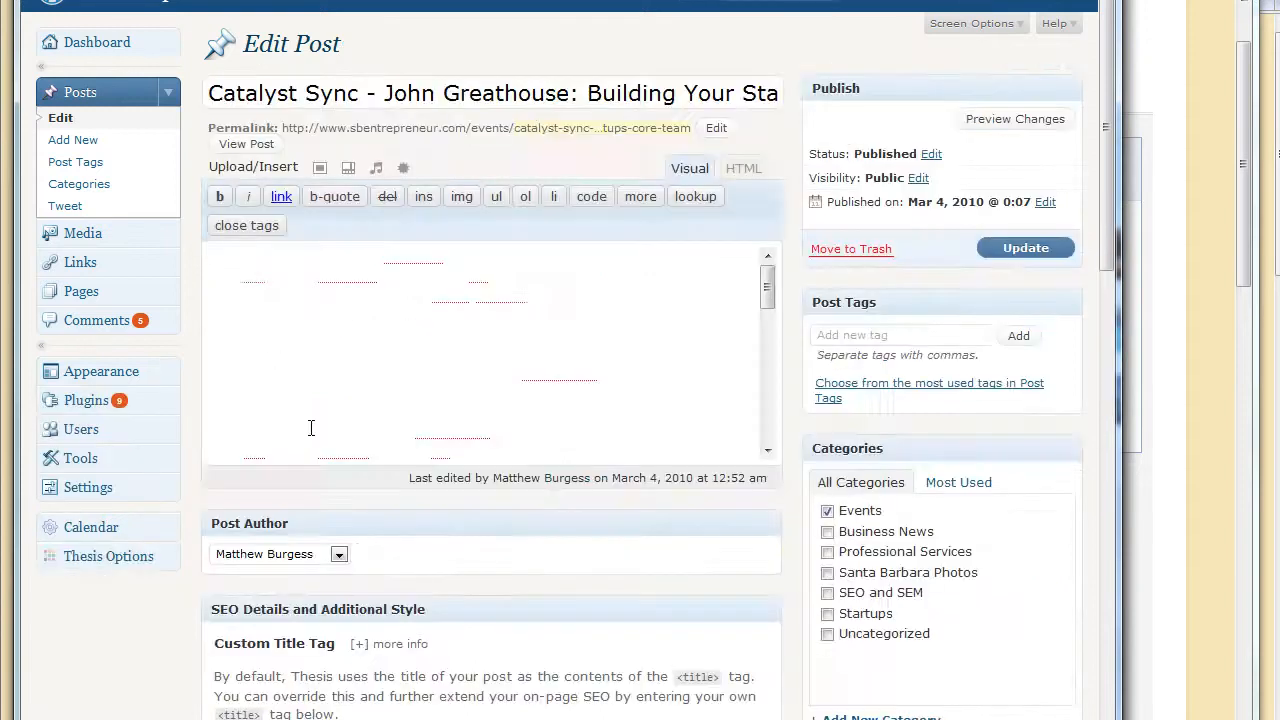
{"action": "left_click", "coordinate": [696, 178]}
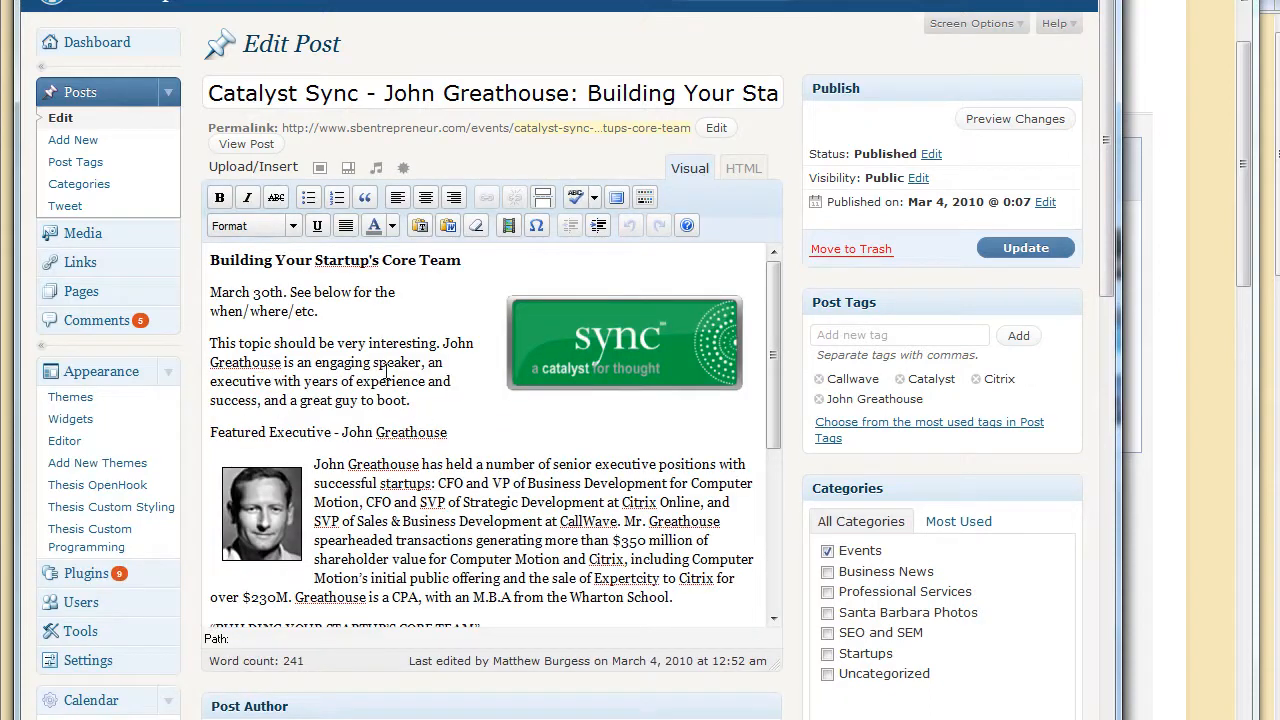
{"action": "left_click", "coordinate": [737, 172]}
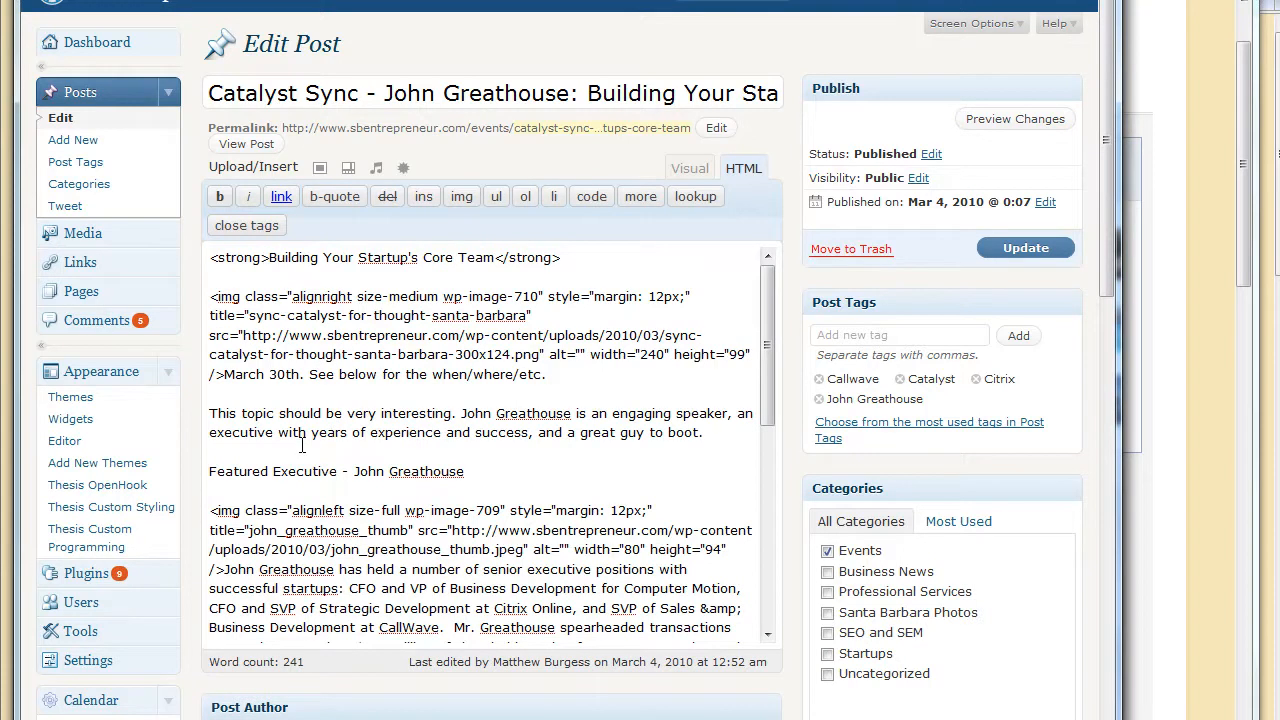
Compare the Catalyst Sync post's content in the visual and HTML views, ending in HTML.
{"action": "left_click", "coordinate": [270, 478]}
{"action": "left_click", "coordinate": [212, 413]}
{"action": "left_click", "coordinate": [689, 169]}
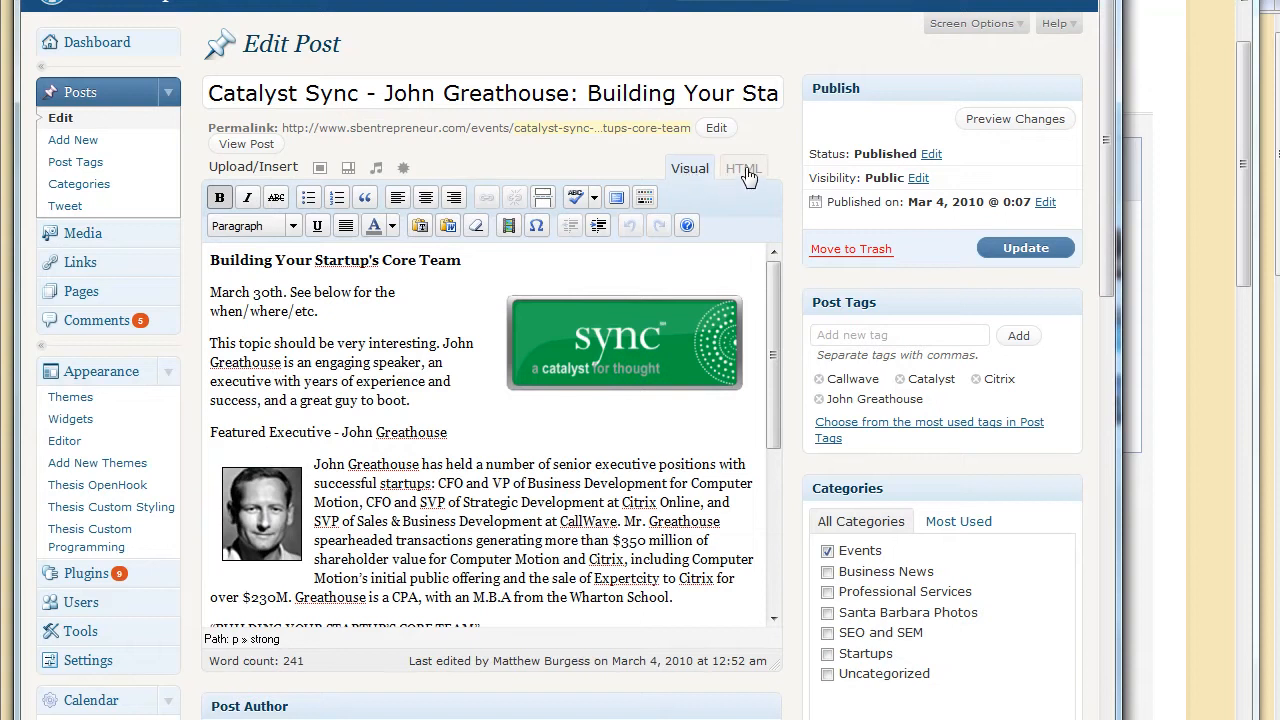
{"action": "left_click", "coordinate": [745, 169]}
Wrap the initial T of the "This topic should be very interesting" paragraph in <span class="drop_cap"> and </span> tags.
{"action": "left_click_drag", "start_coordinate": [210, 413], "coordinate": [217, 413]}
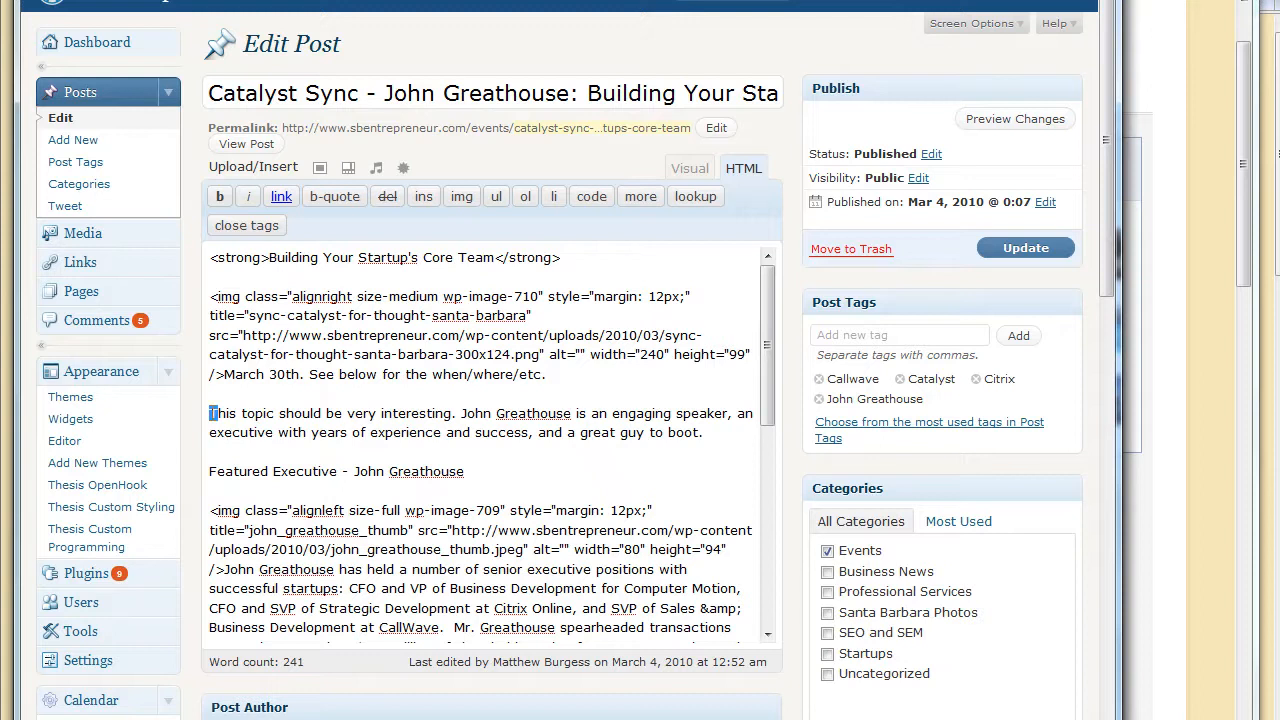
{"action": "left_click", "coordinate": [213, 413]}
{"action": "type", "text": "<span="}
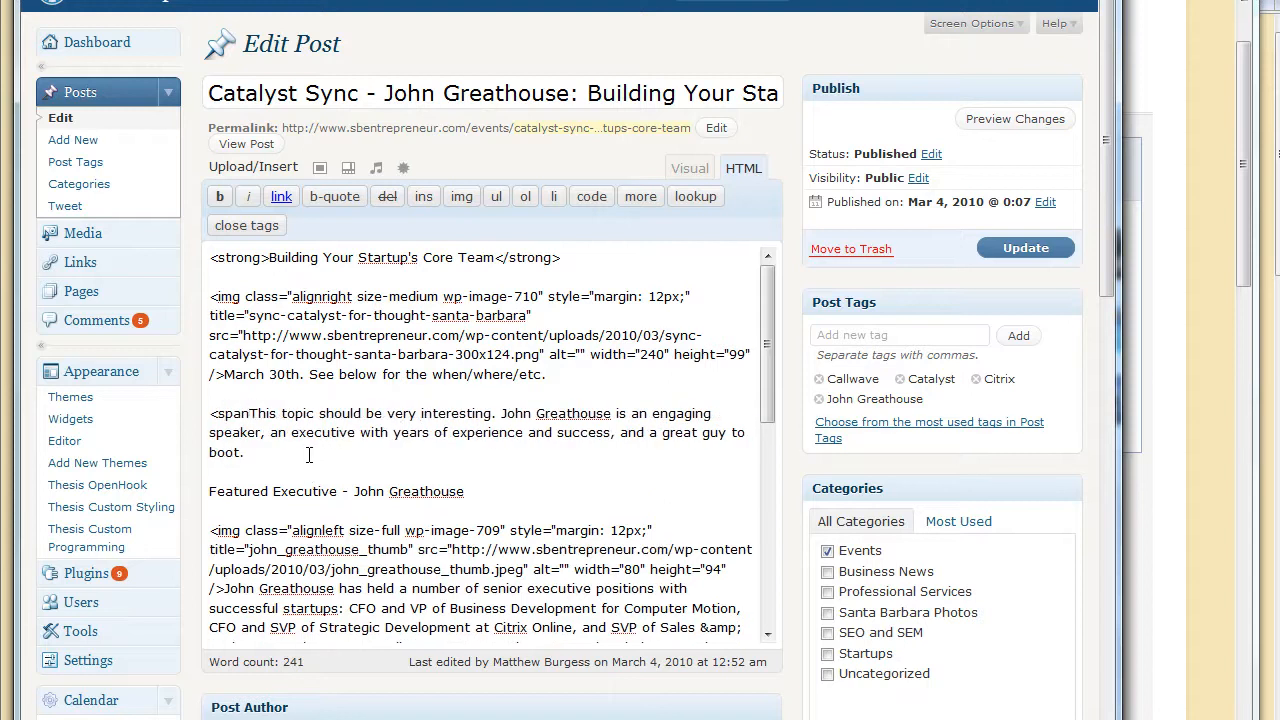
{"action": "type", "text": "\""}
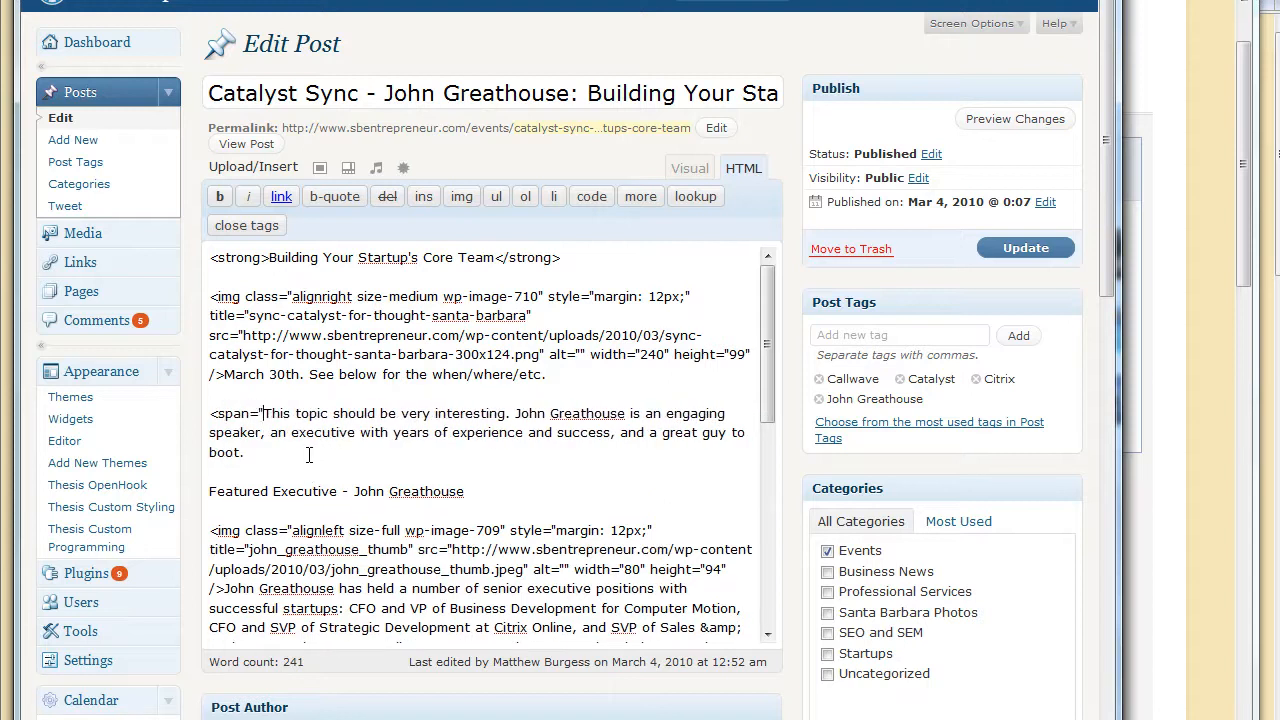
{"action": "key", "text": "BackSpace"}
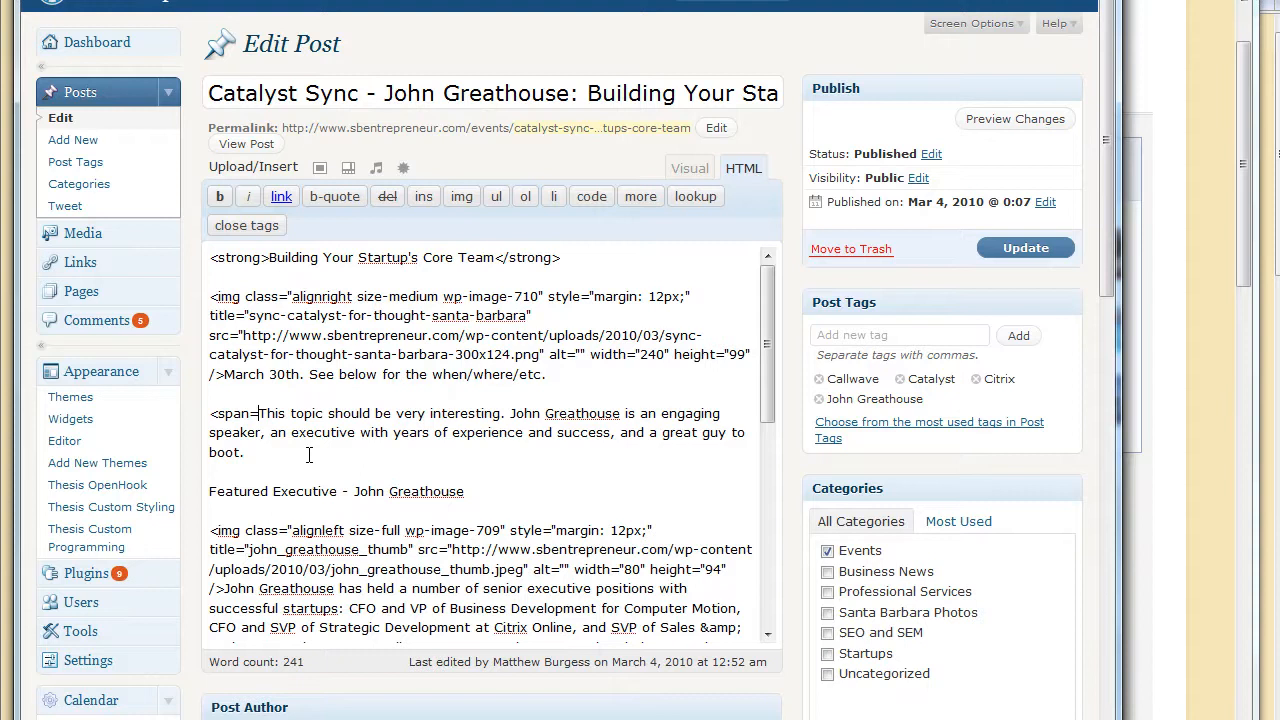
{"action": "key", "text": "BackSpace"}
{"action": "key", "text": "BackSpace"}
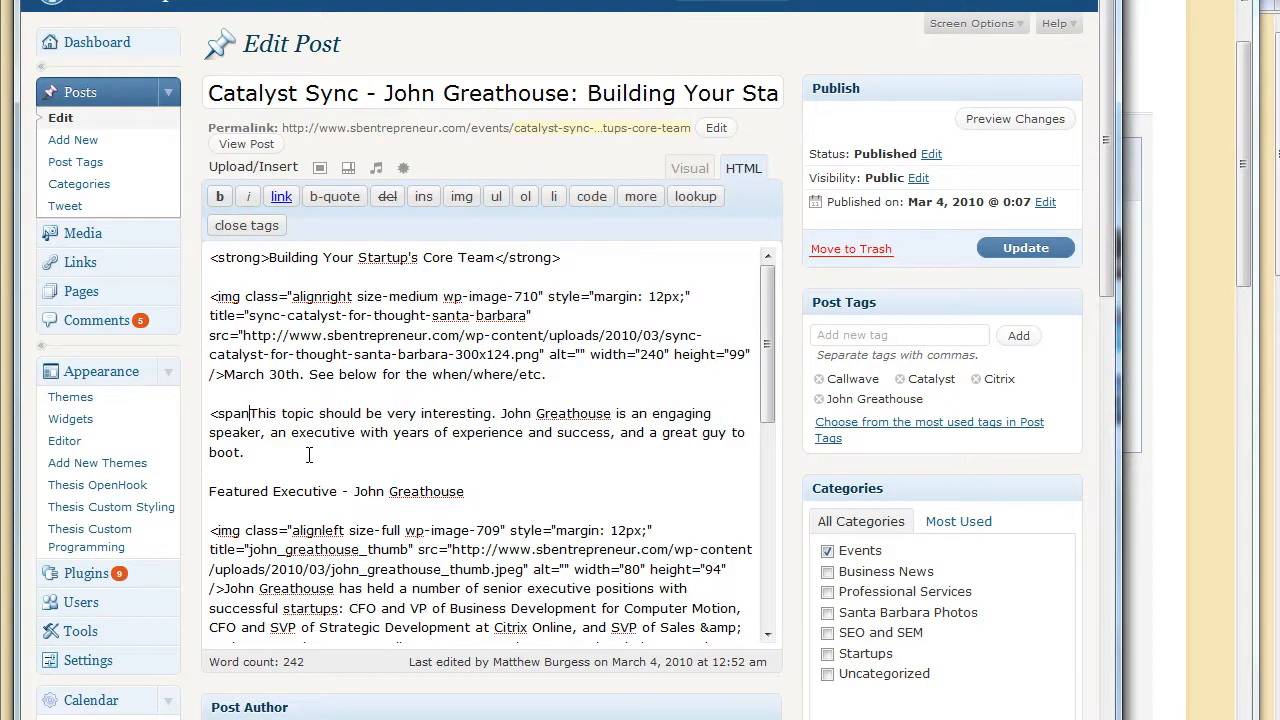
{"action": "type", "text": "class"}
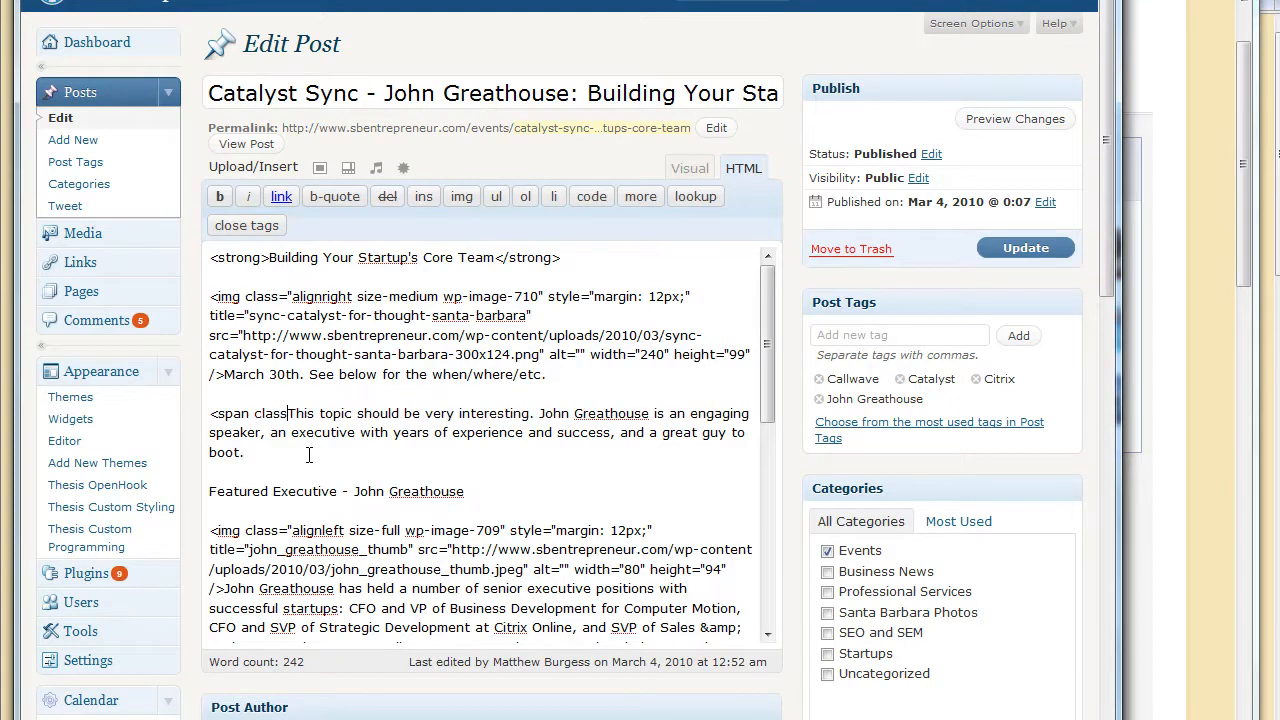
{"action": "type", "text": "=\"drop_cap"}
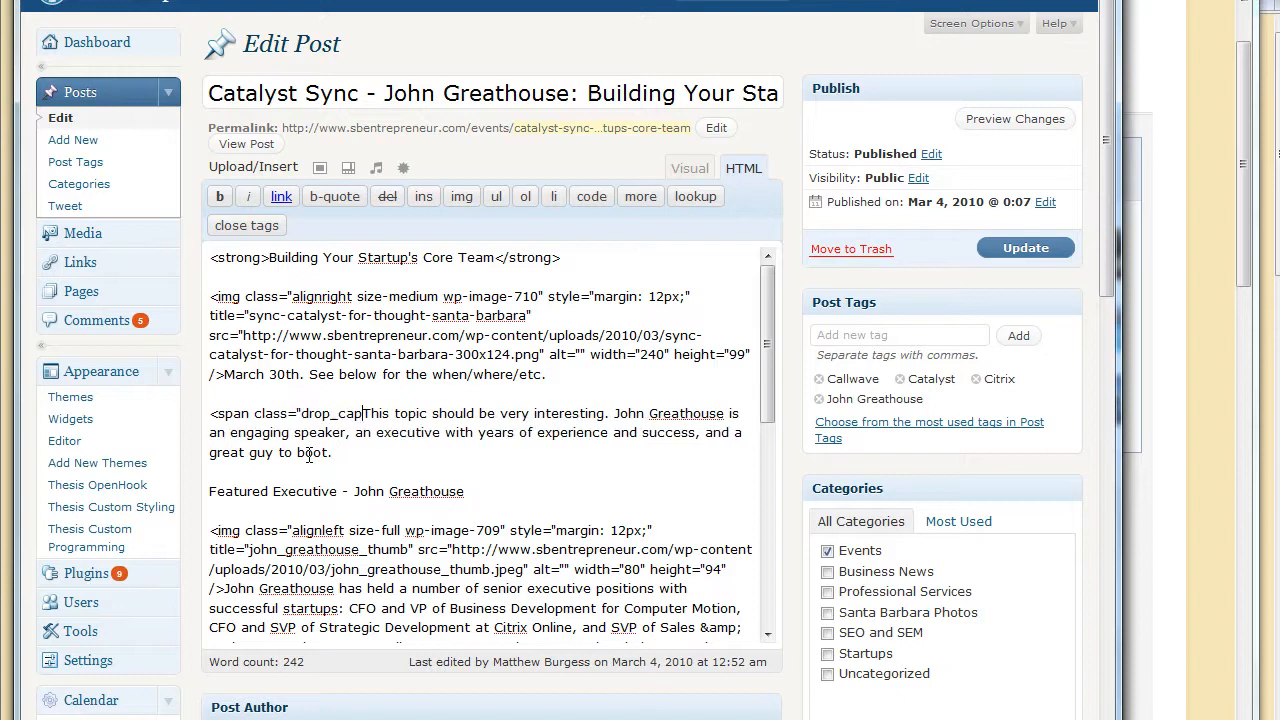
{"action": "type", "text": "\">"}
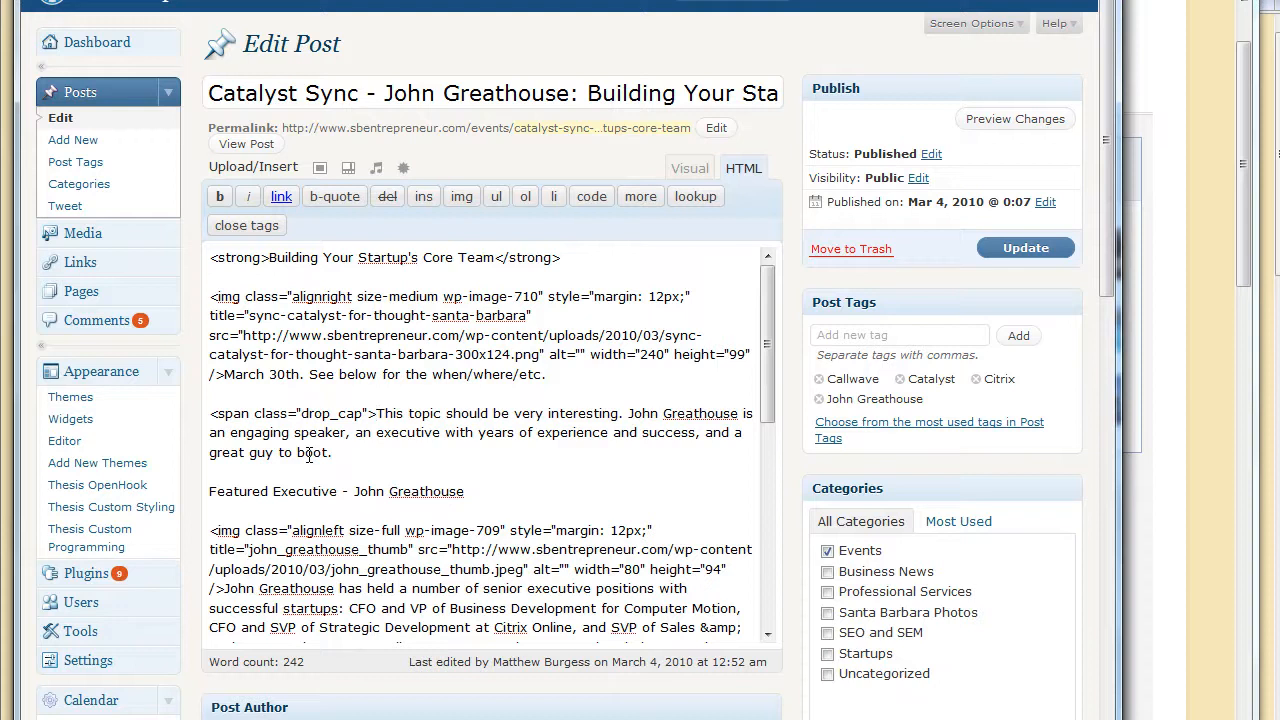
{"action": "type", "text": "</"}
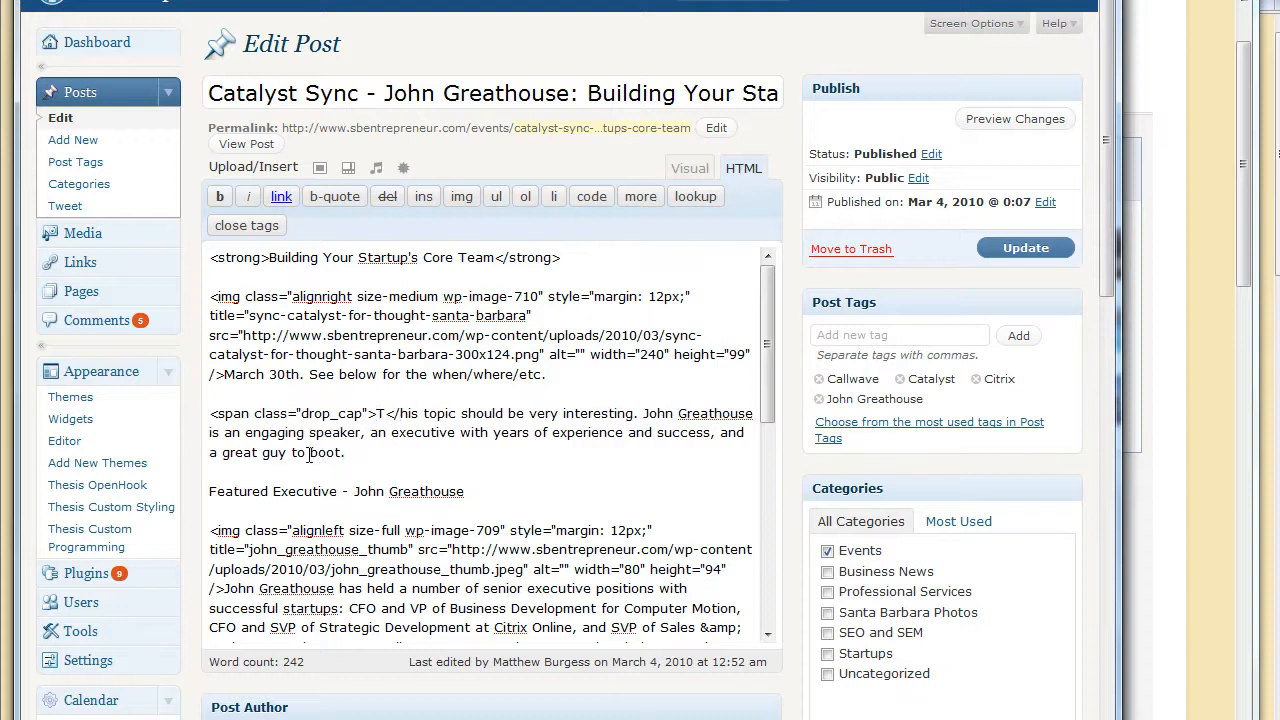
{"action": "type", "text": "span>>"}
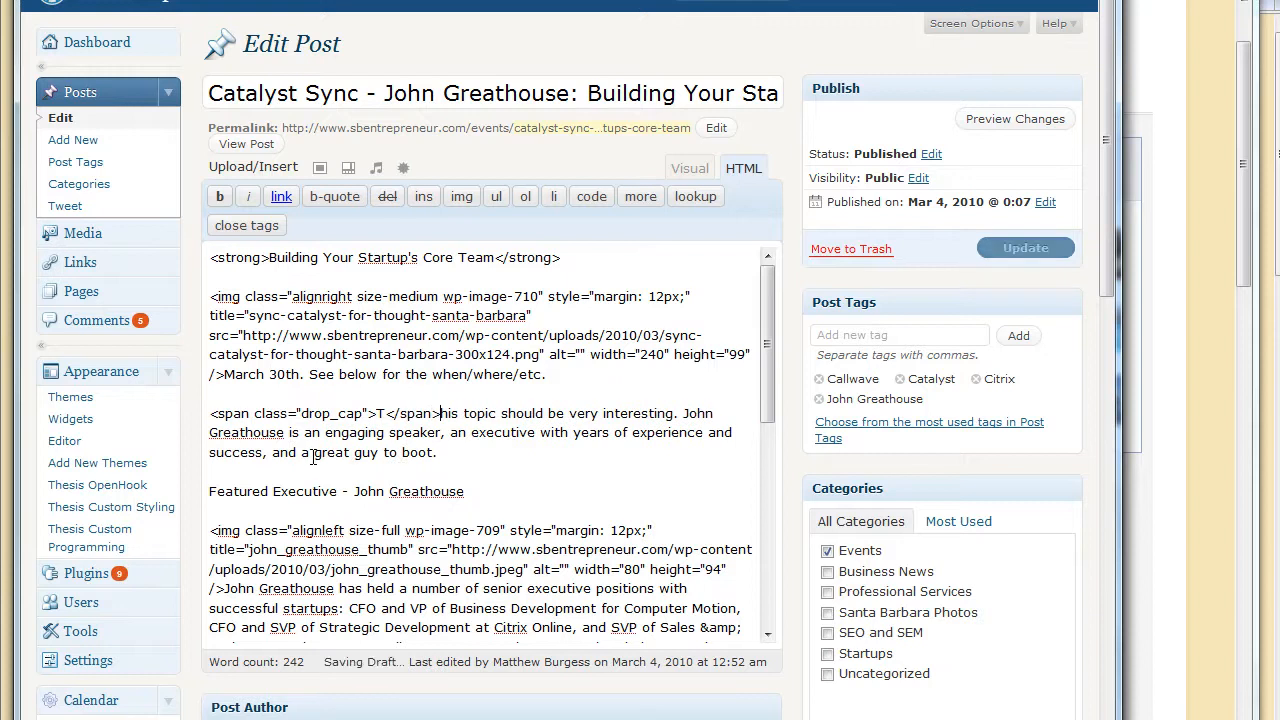
Preview the post changes and check the drop cap on the "This topic" paragraph.
{"action": "left_click", "coordinate": [1002, 122]}
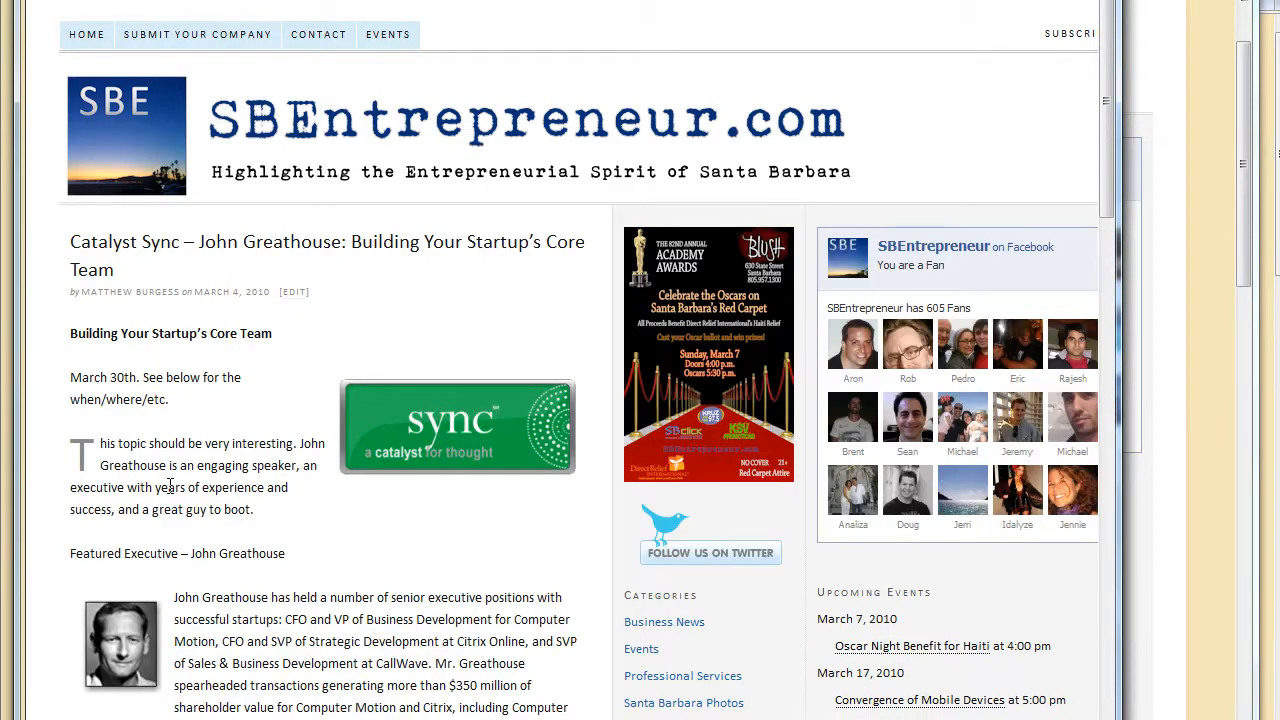
{"action": "scroll", "coordinate": [265, 617], "scroll_direction": "down", "scroll_amount": 2}
{"action": "scroll", "coordinate": [268, 615], "scroll_direction": "up", "scroll_amount": 2}
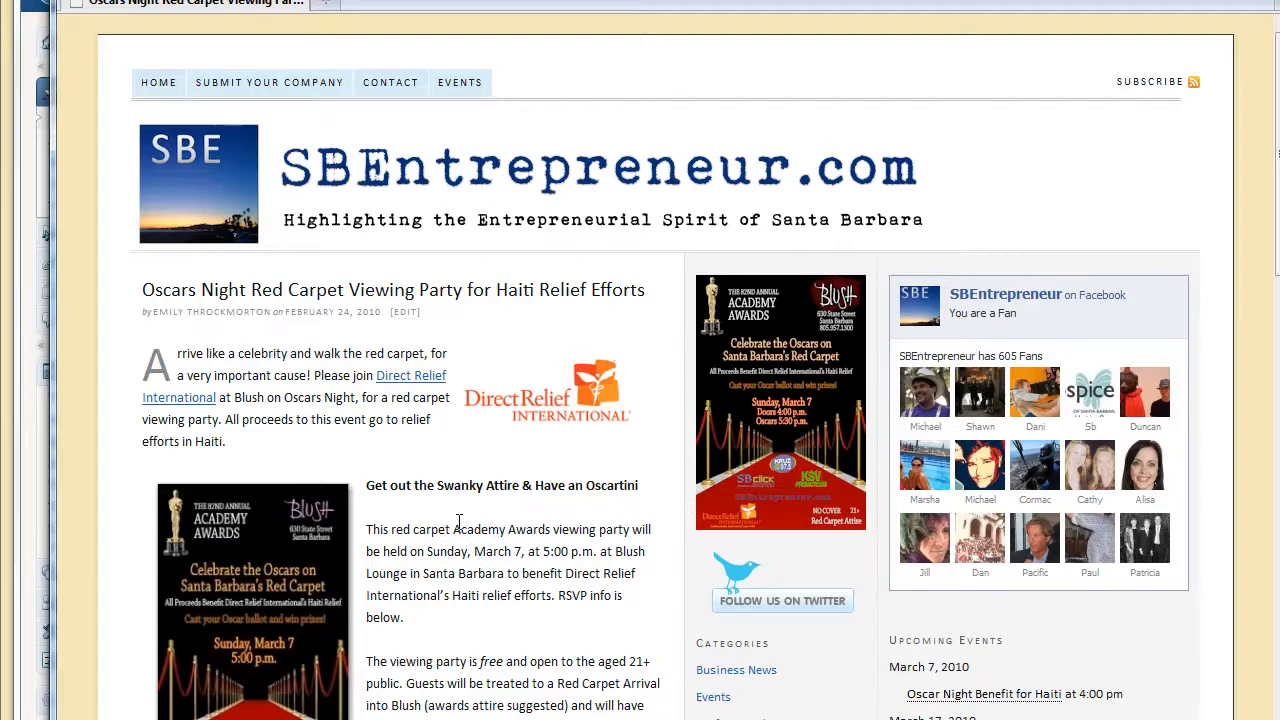
Review the Oscars Night post down to its highlighted RSVP box, and switch back to the post editor.
{"action": "scroll", "coordinate": [458, 522], "scroll_direction": "down", "scroll_amount": 5}
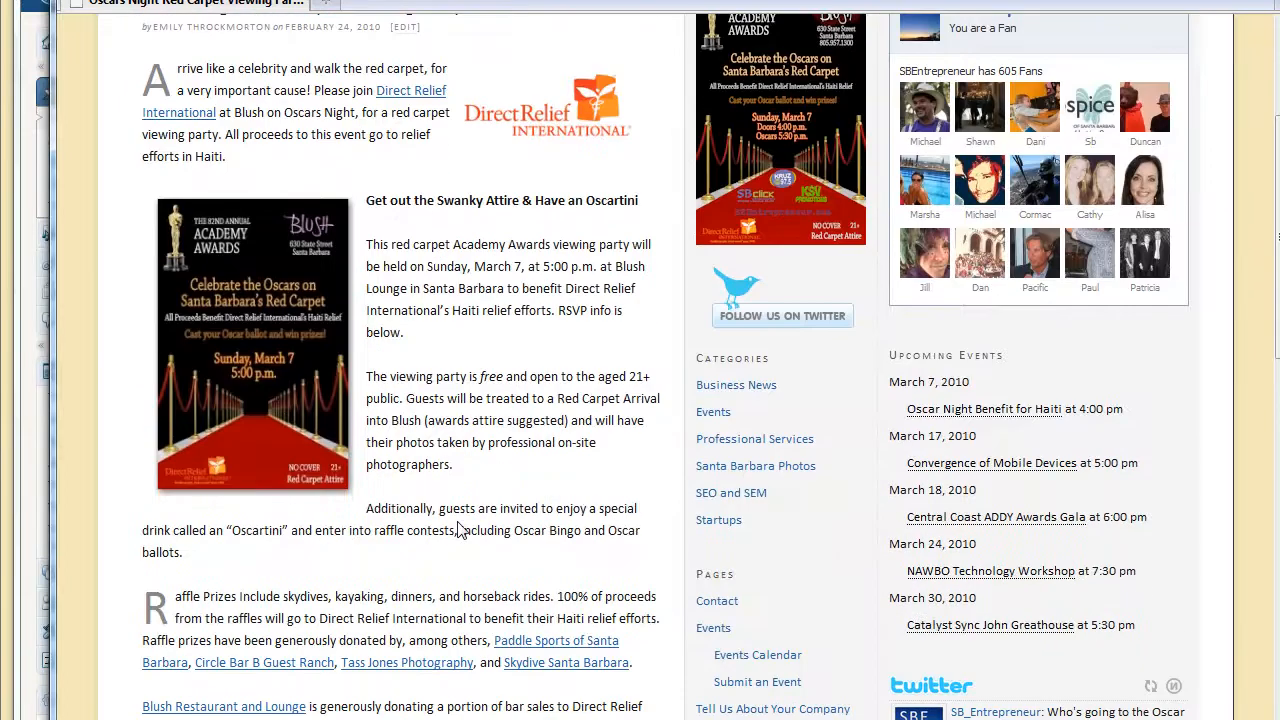
{"action": "scroll", "coordinate": [460, 530], "scroll_direction": "down", "scroll_amount": 10}
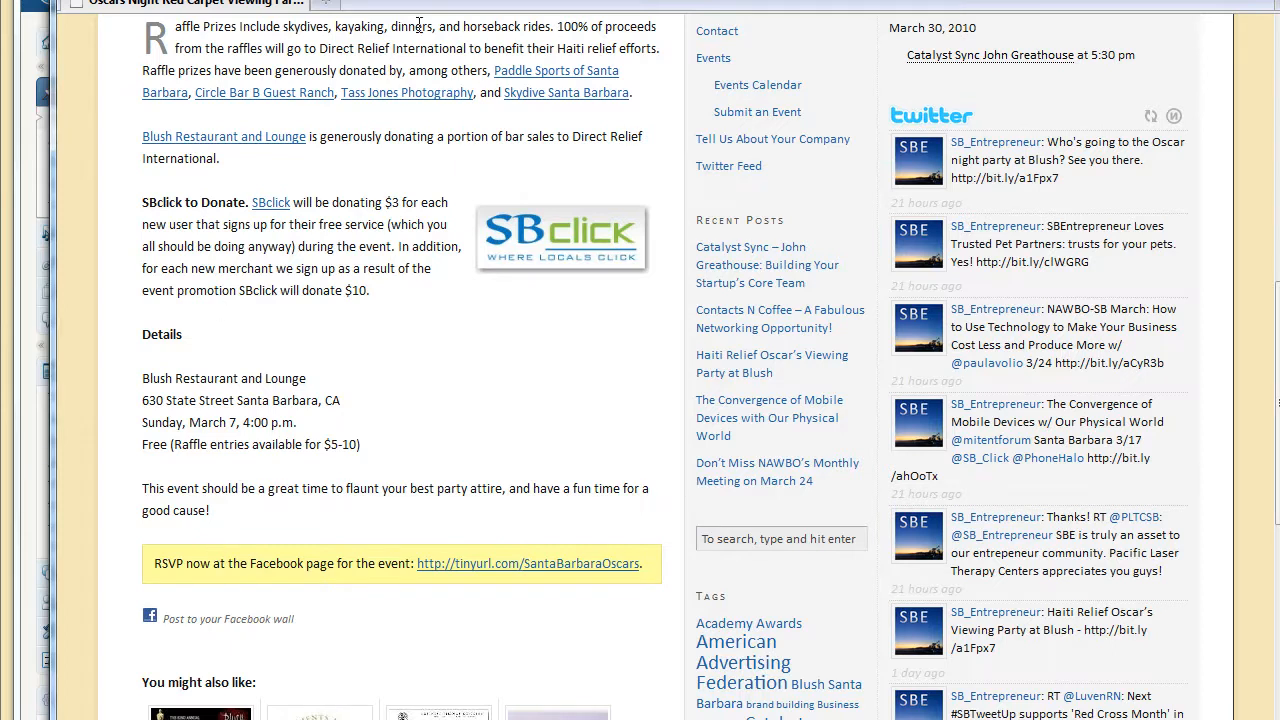
{"action": "key", "text": "alt+Tab"}
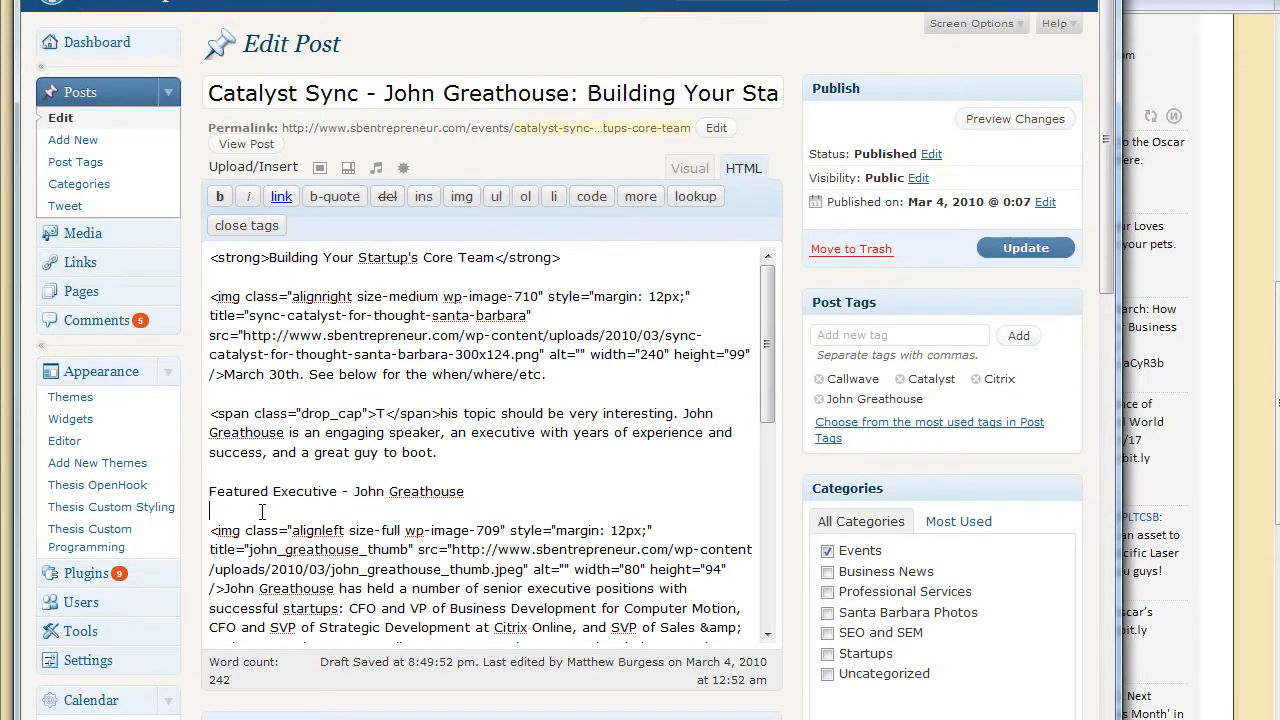
Wrap the "Featured Executive" line in <p class="note"> and </p> tags in the post's HTML.
{"action": "left_click", "coordinate": [688, 172]}
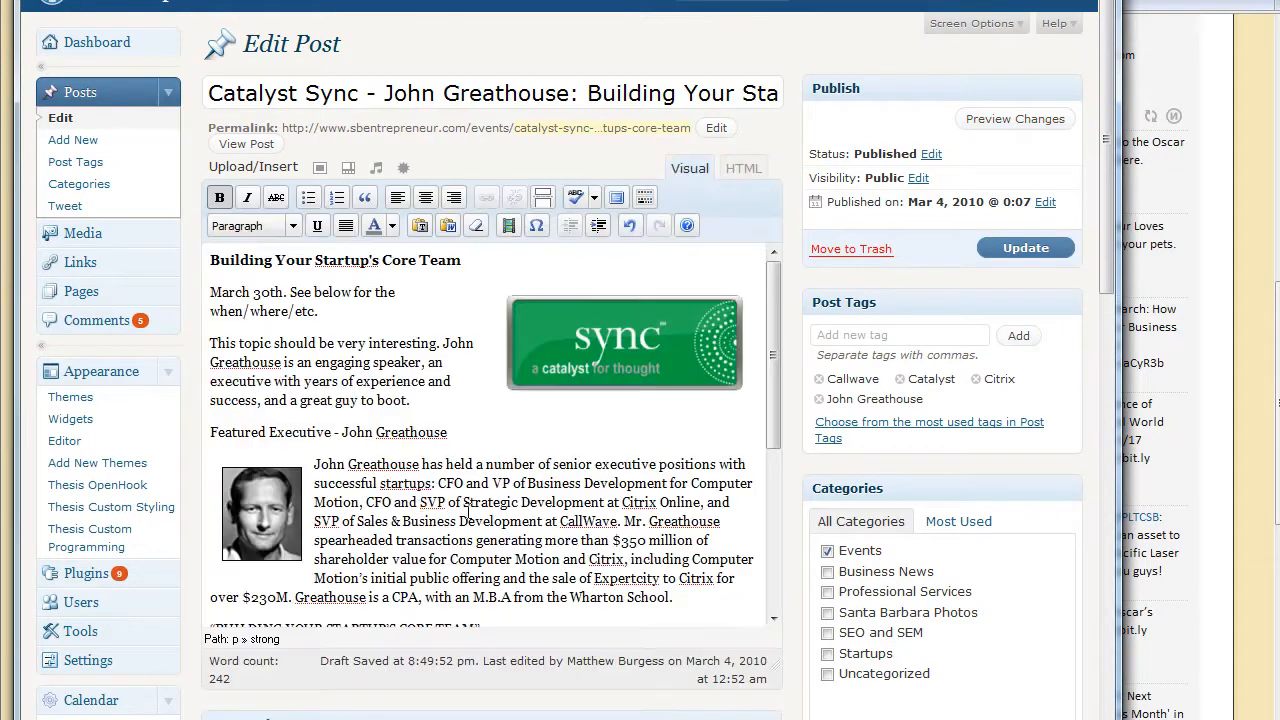
{"action": "left_click_drag", "start_coordinate": [449, 432], "coordinate": [209, 432]}
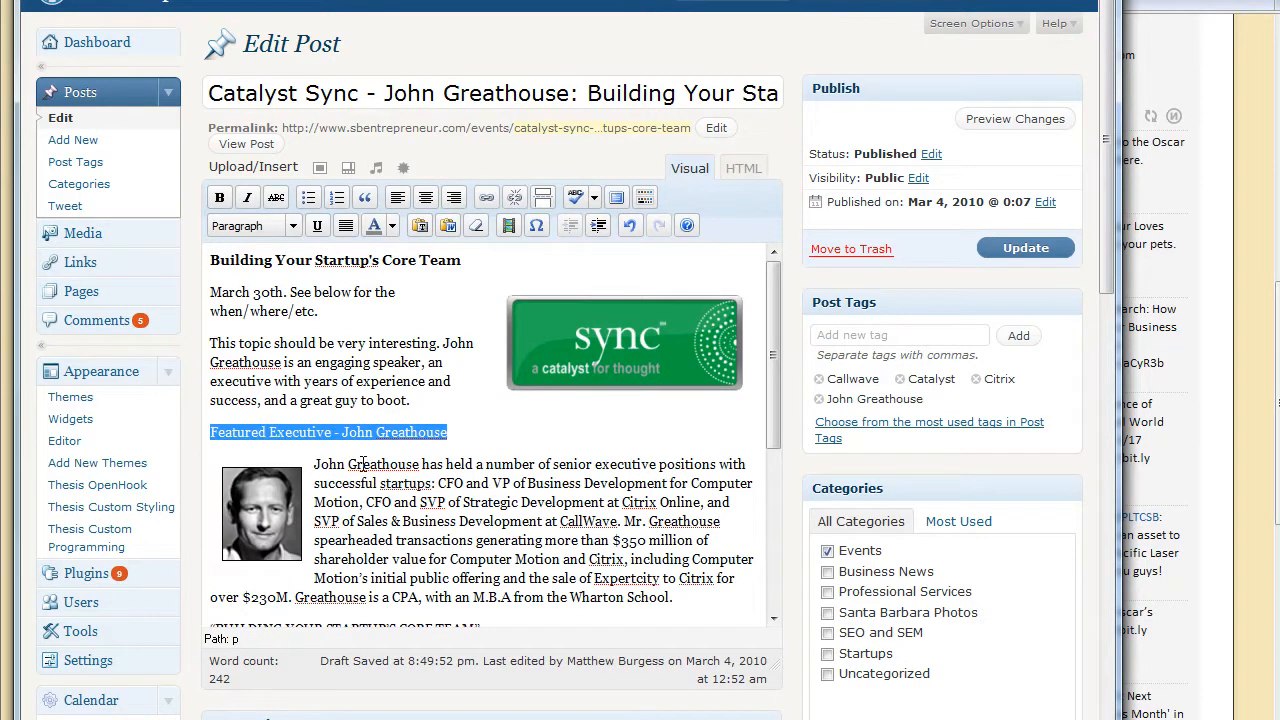
{"action": "left_click", "coordinate": [740, 170]}
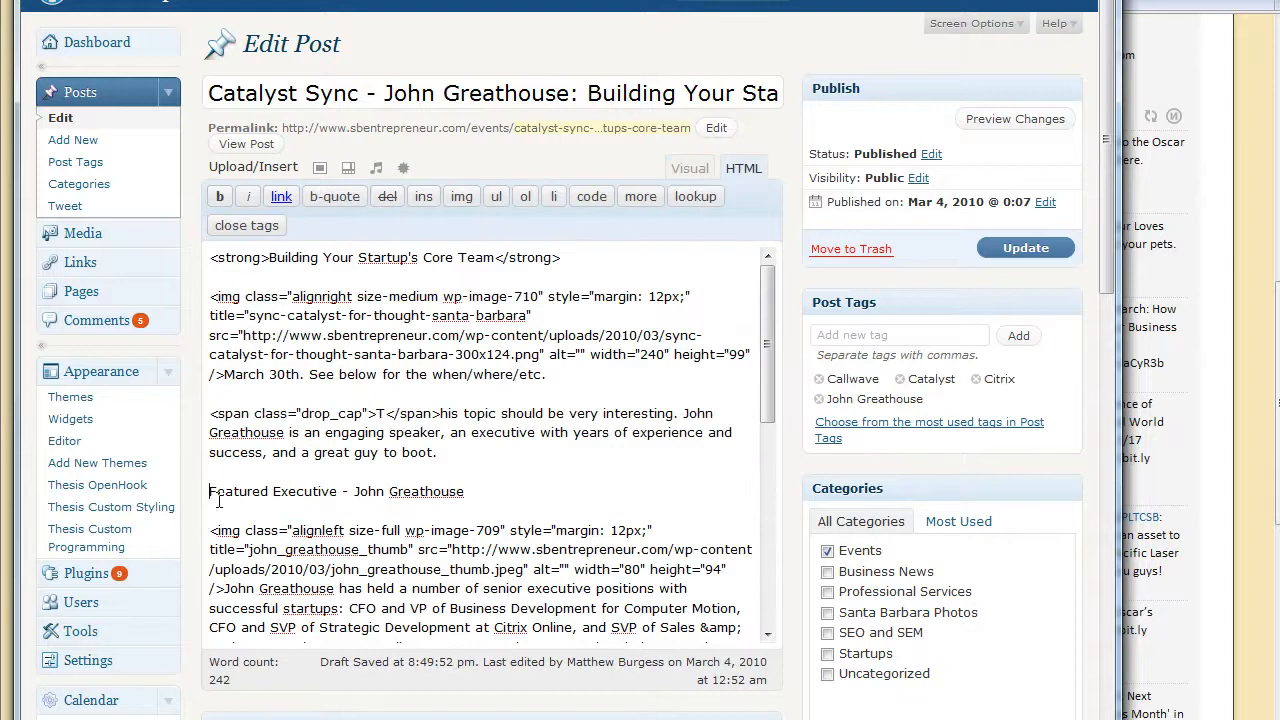
{"action": "type", "text": "<p class"}
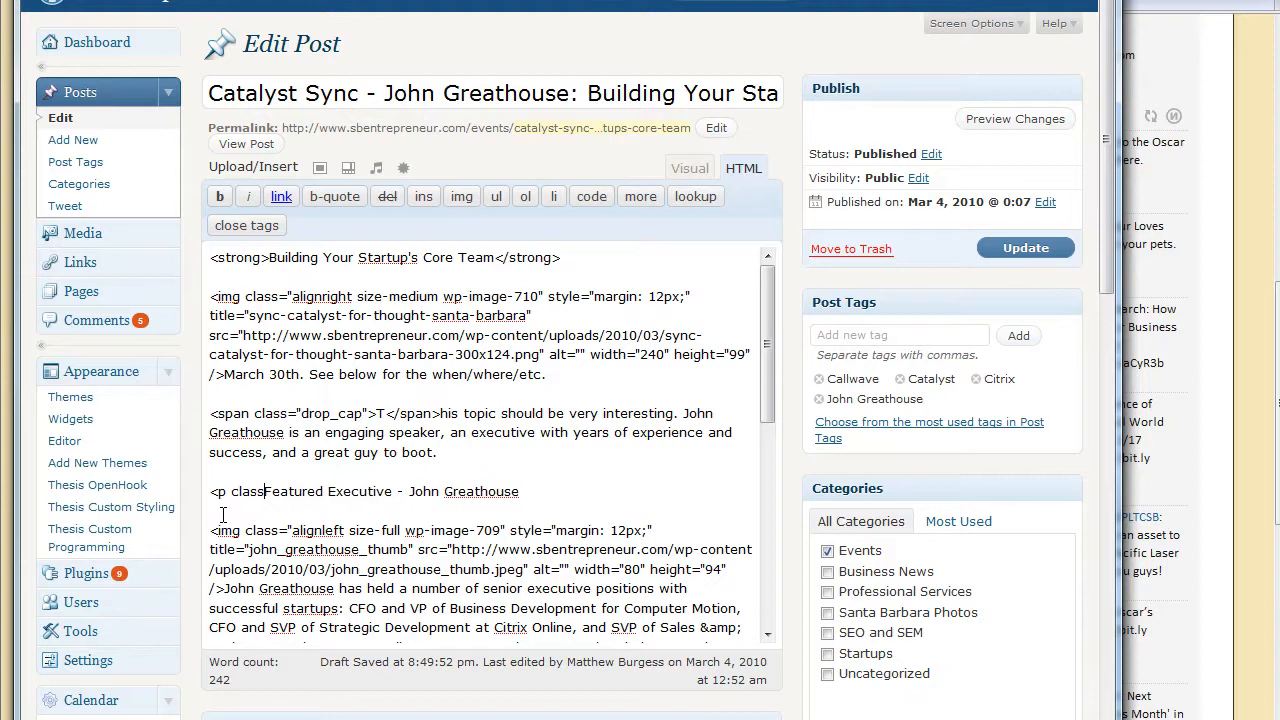
{"action": "type", "text": "="}
{"action": "type", "text": "\""}
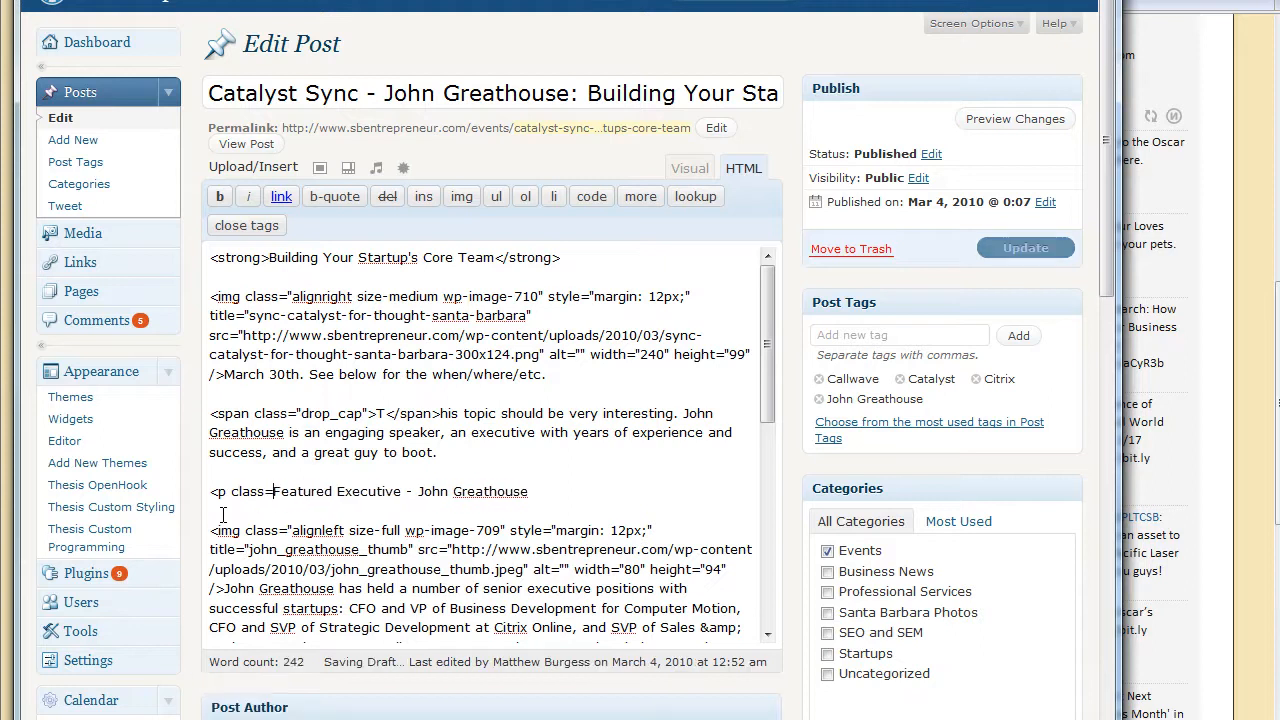
{"action": "type", "text": "note\""}
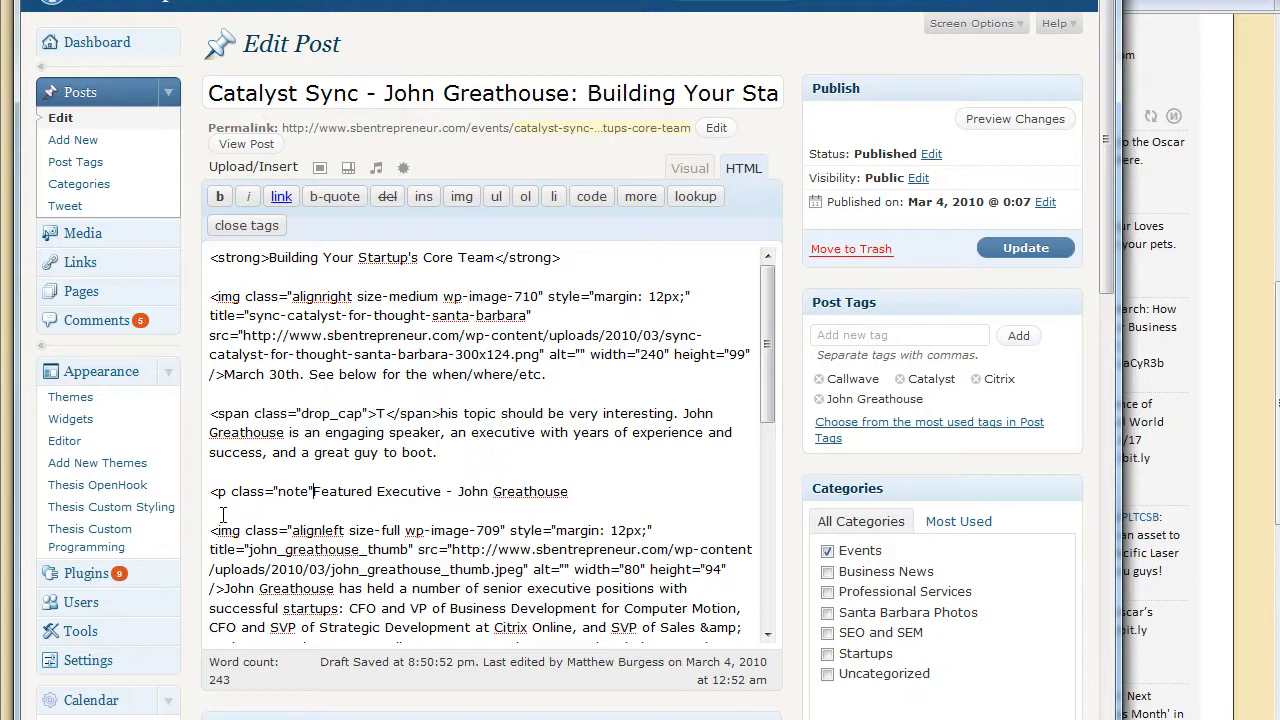
{"action": "type", "text": ">"}
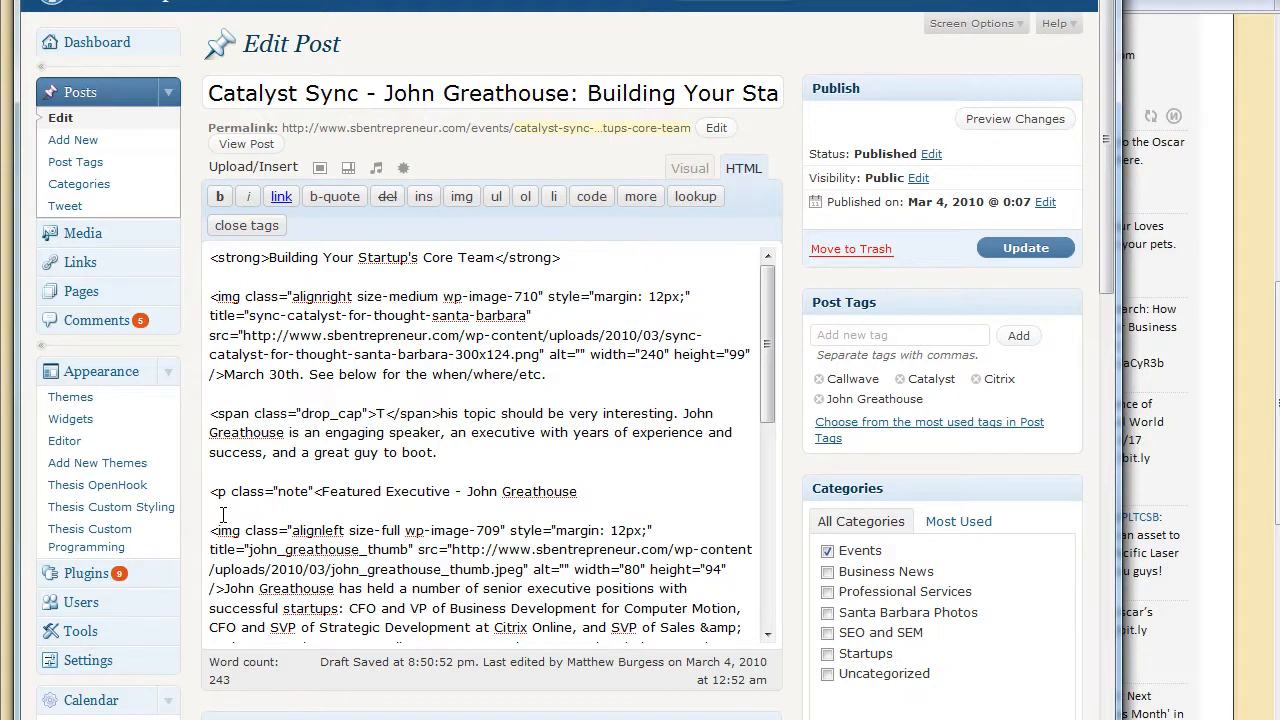
{"action": "key", "text": "BackSpace"}
{"action": "type", "text": "></p>"}
Preview the post to check the note box around the "Featured Executive" line, and return to the editor.
{"action": "left_click", "coordinate": [986, 124]}
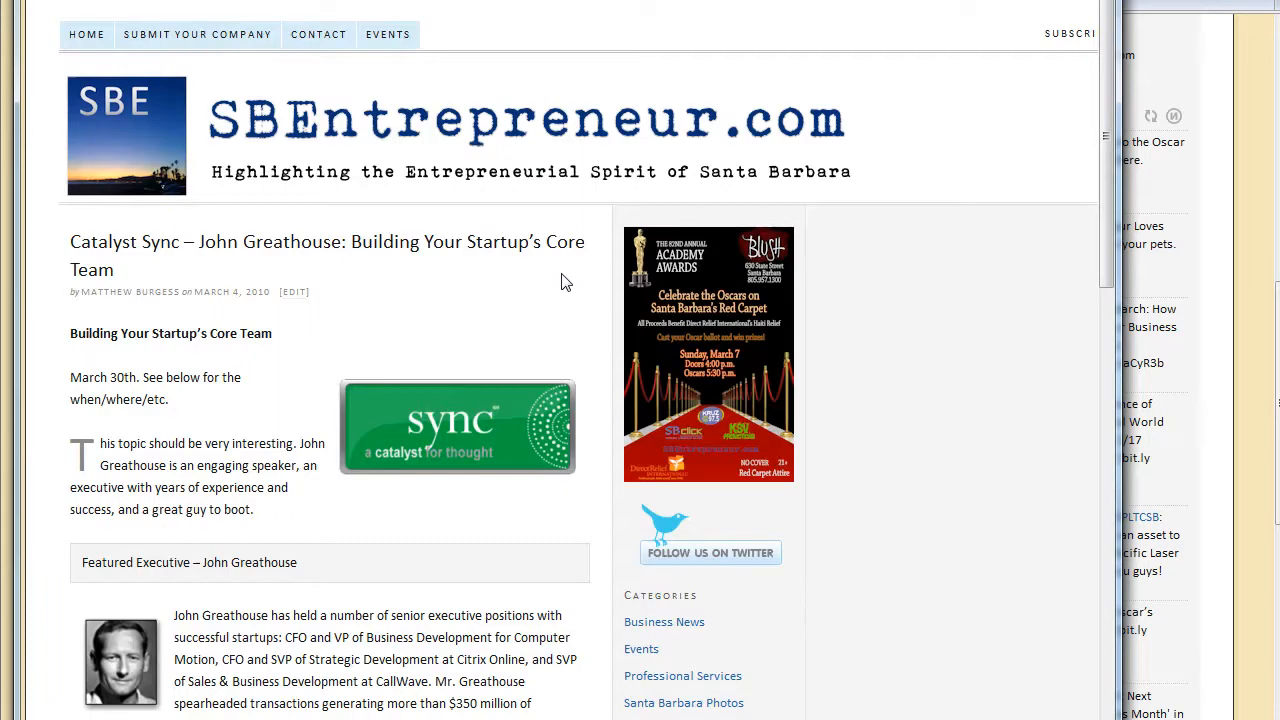
{"action": "scroll", "coordinate": [541, 290], "scroll_direction": "down", "scroll_amount": 1}
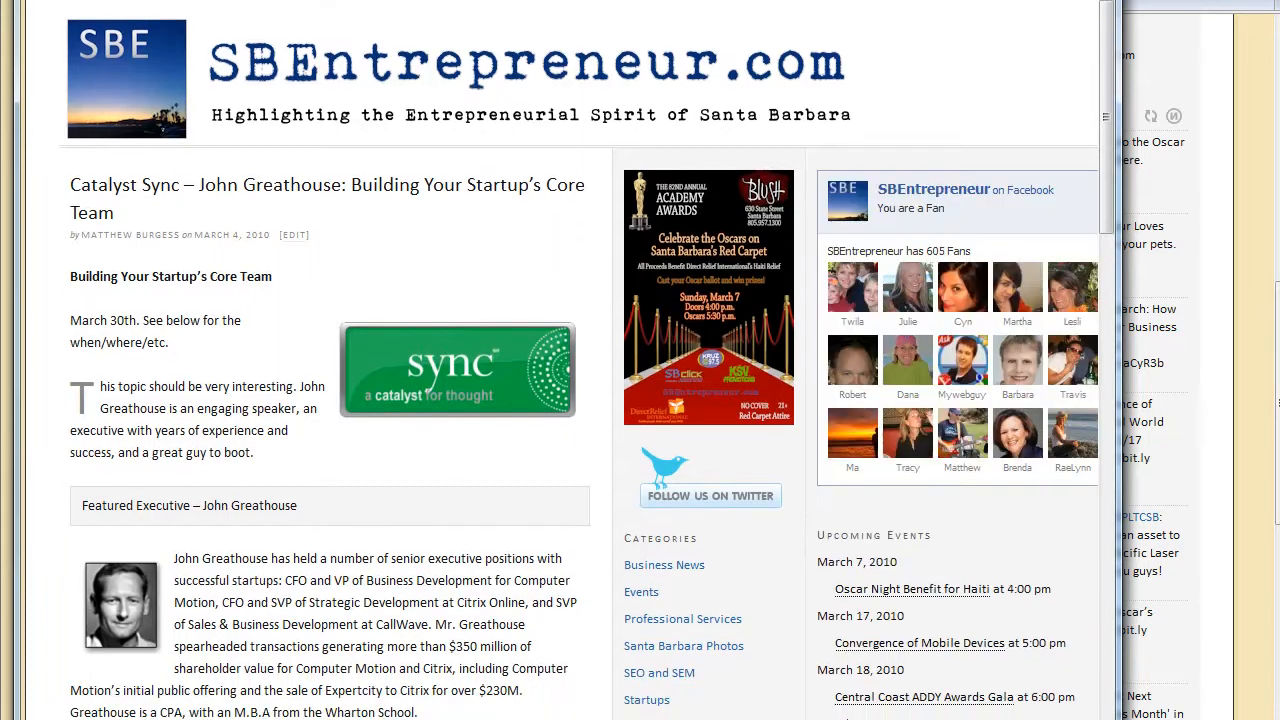
{"action": "left_click", "coordinate": [715, 2]}
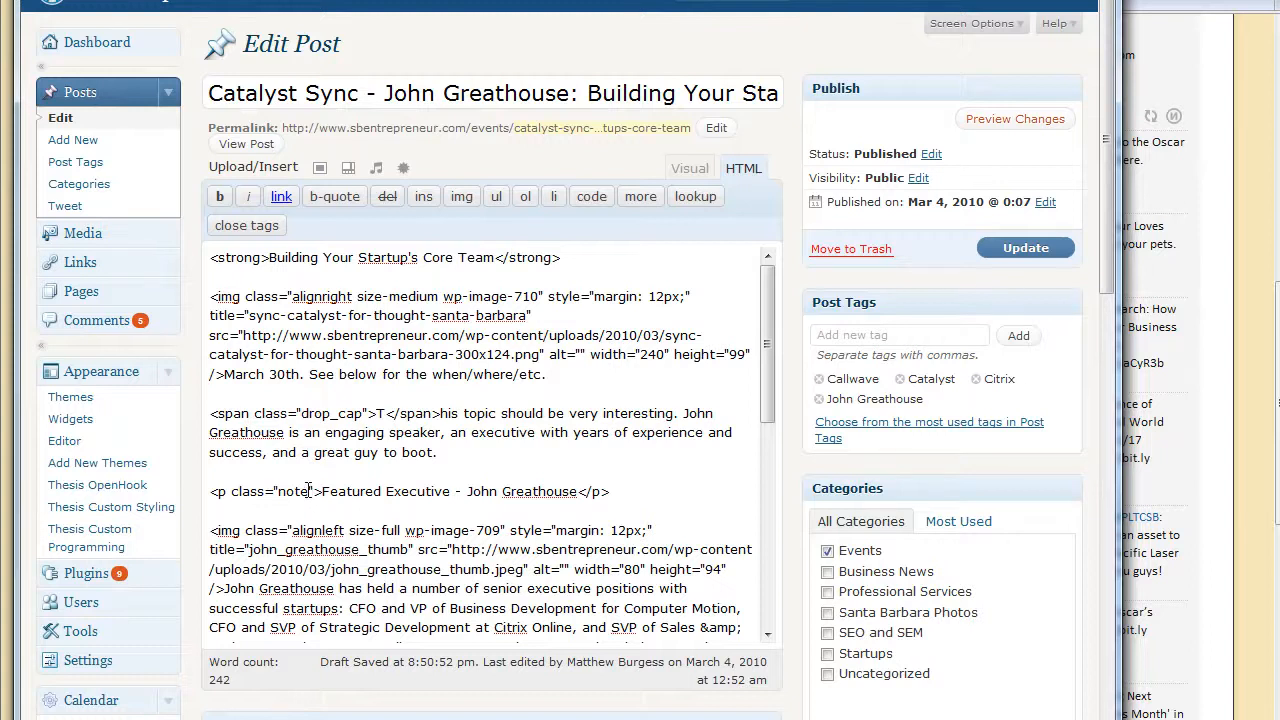
Check the post's closing paragraphs in the visual view, and return to the HTML source at the event details line.
{"action": "scroll", "coordinate": [307, 491], "scroll_direction": "down", "scroll_amount": 6}
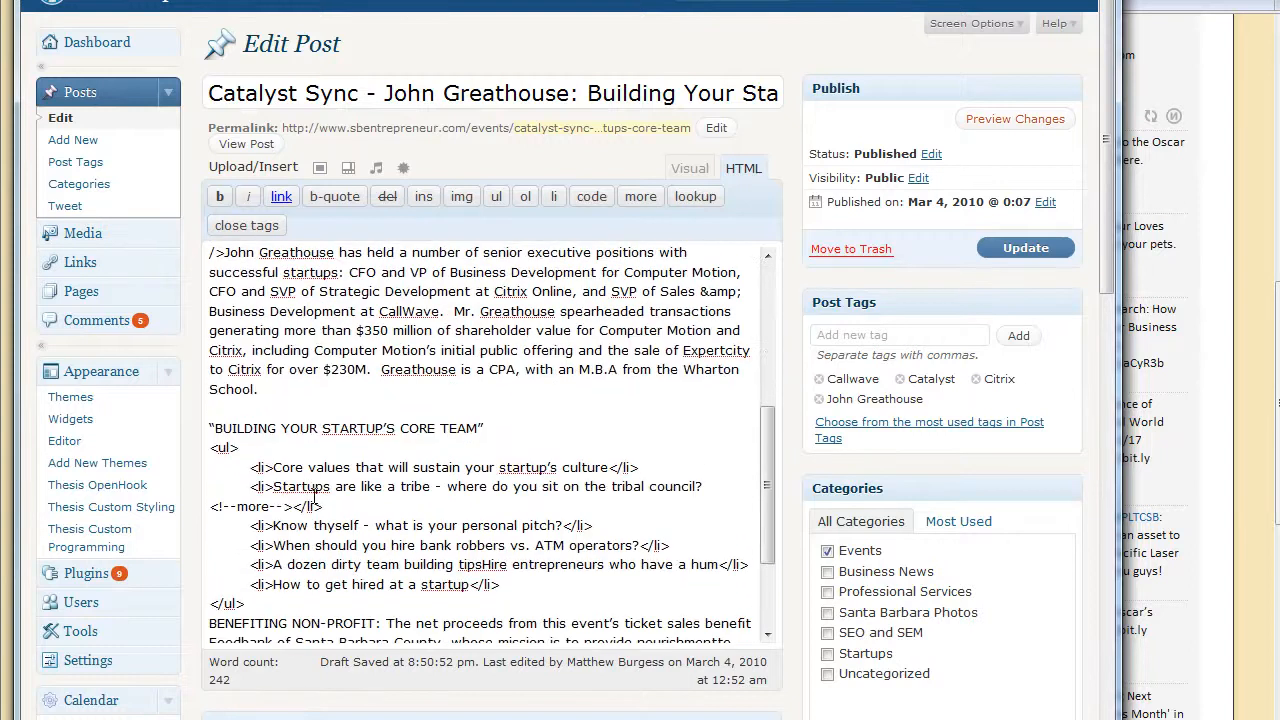
{"action": "scroll", "coordinate": [315, 490], "scroll_direction": "down", "scroll_amount": 3}
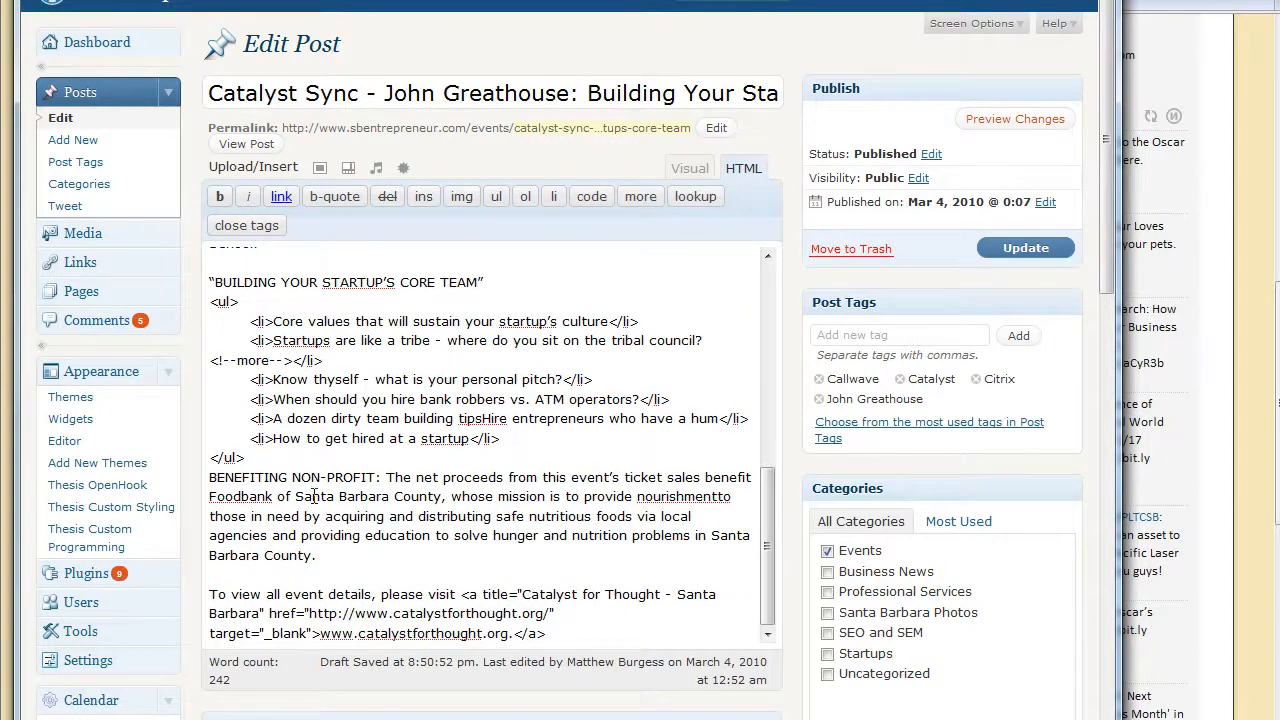
{"action": "left_click", "coordinate": [692, 169]}
{"action": "scroll", "coordinate": [435, 495], "scroll_direction": "down", "scroll_amount": 5}
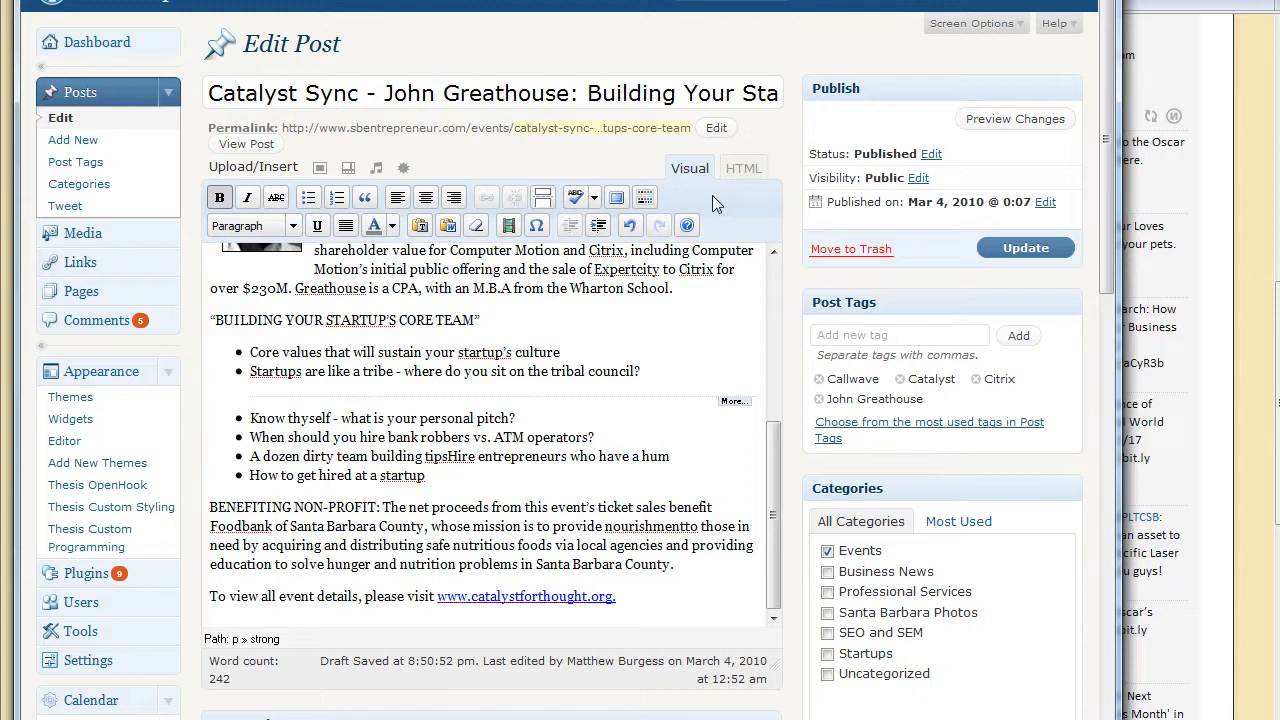
{"action": "left_click", "coordinate": [743, 168]}
{"action": "scroll", "coordinate": [291, 557], "scroll_direction": "down", "scroll_amount": 7}
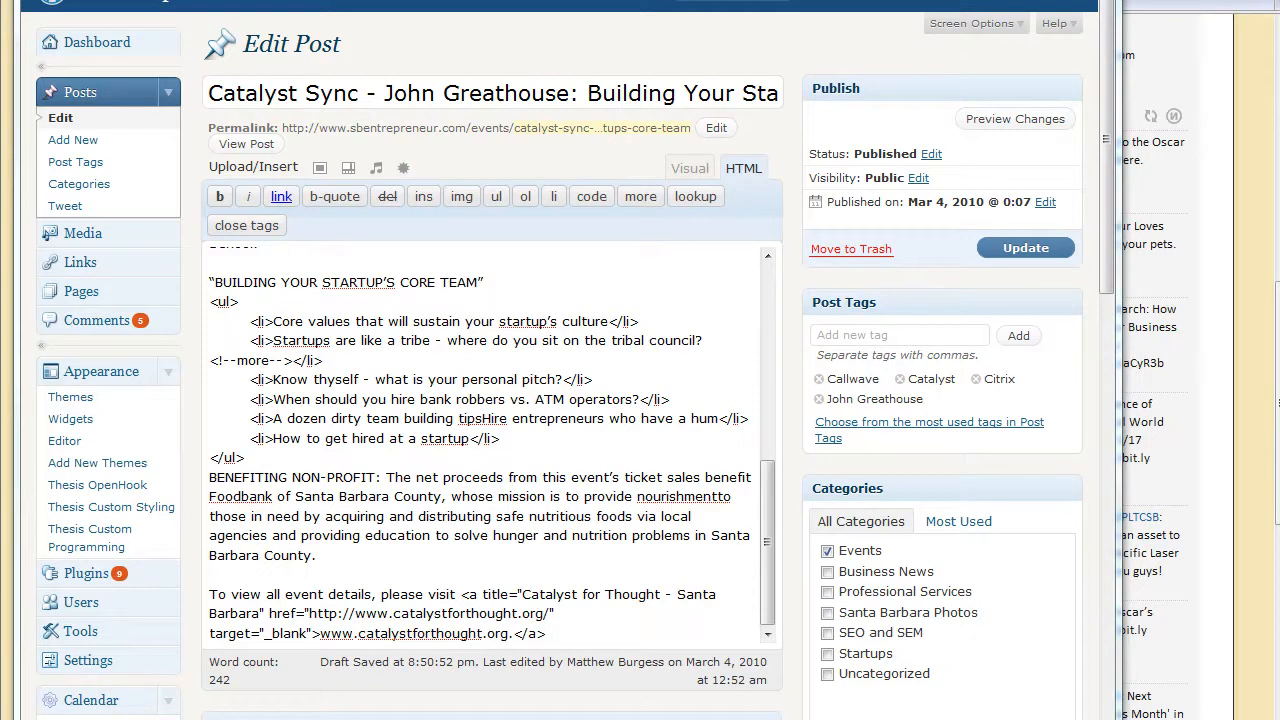
Wrap the "To view all event details" paragraph at the post's end in <p class="alert"> and </p> tags.
{"action": "left_click", "coordinate": [213, 594]}
{"action": "type", "text": "<p class=\"alert\">"}
{"action": "left_click_drag", "start_coordinate": [309, 594], "coordinate": [283, 594]}
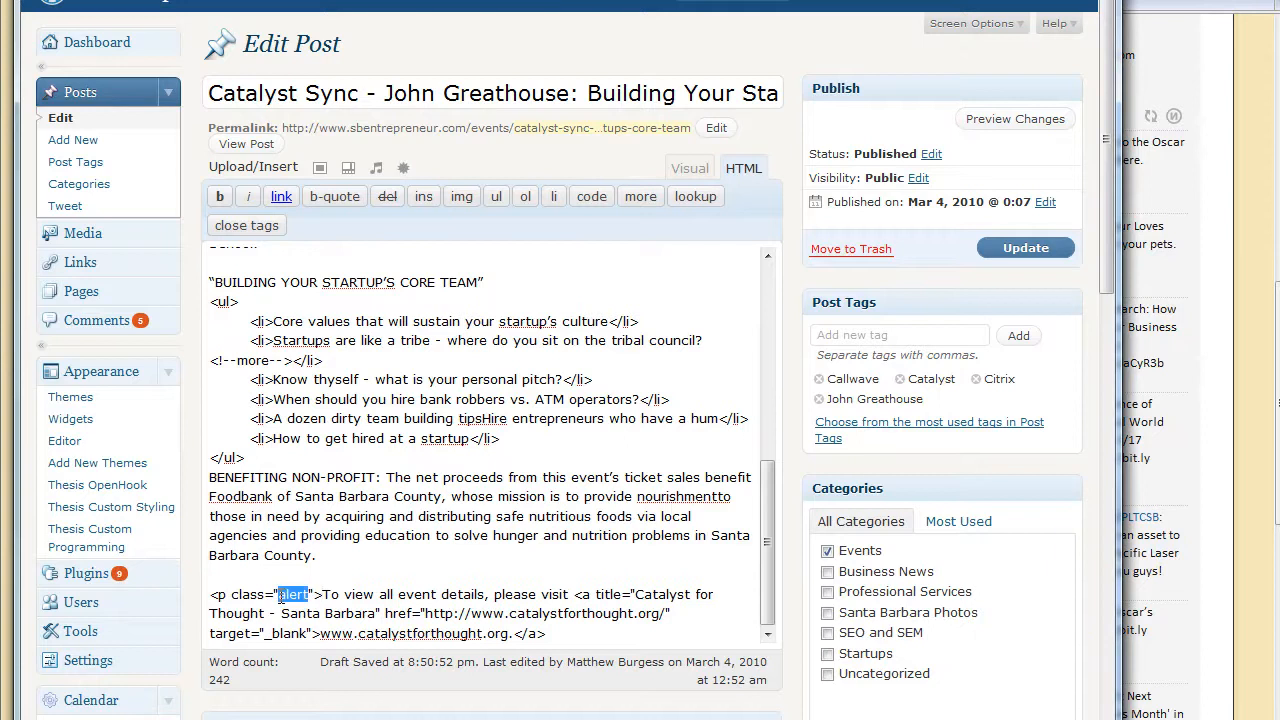
{"action": "left_click", "coordinate": [564, 633]}
{"action": "scroll", "coordinate": [564, 633], "scroll_direction": "up", "scroll_amount": 1}
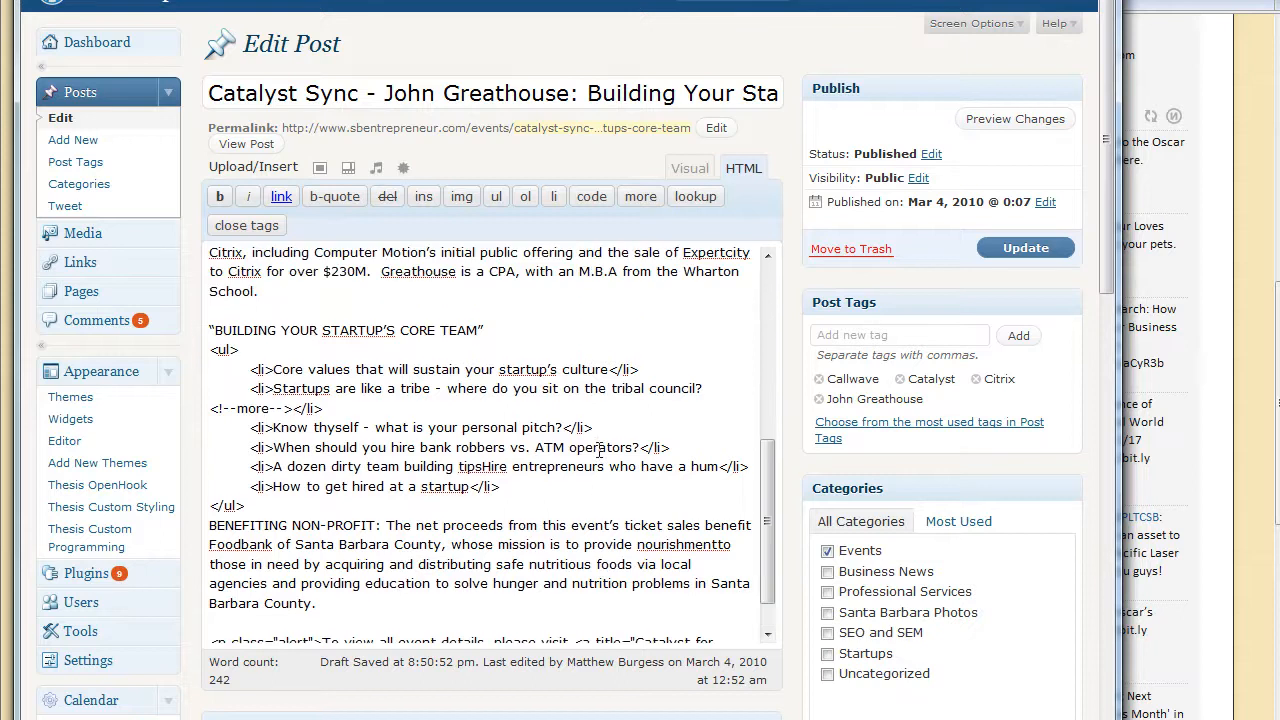
Preview the post to compare the note box with the alert box around the event details line, and return to the editor.
{"action": "left_click", "coordinate": [1016, 119]}
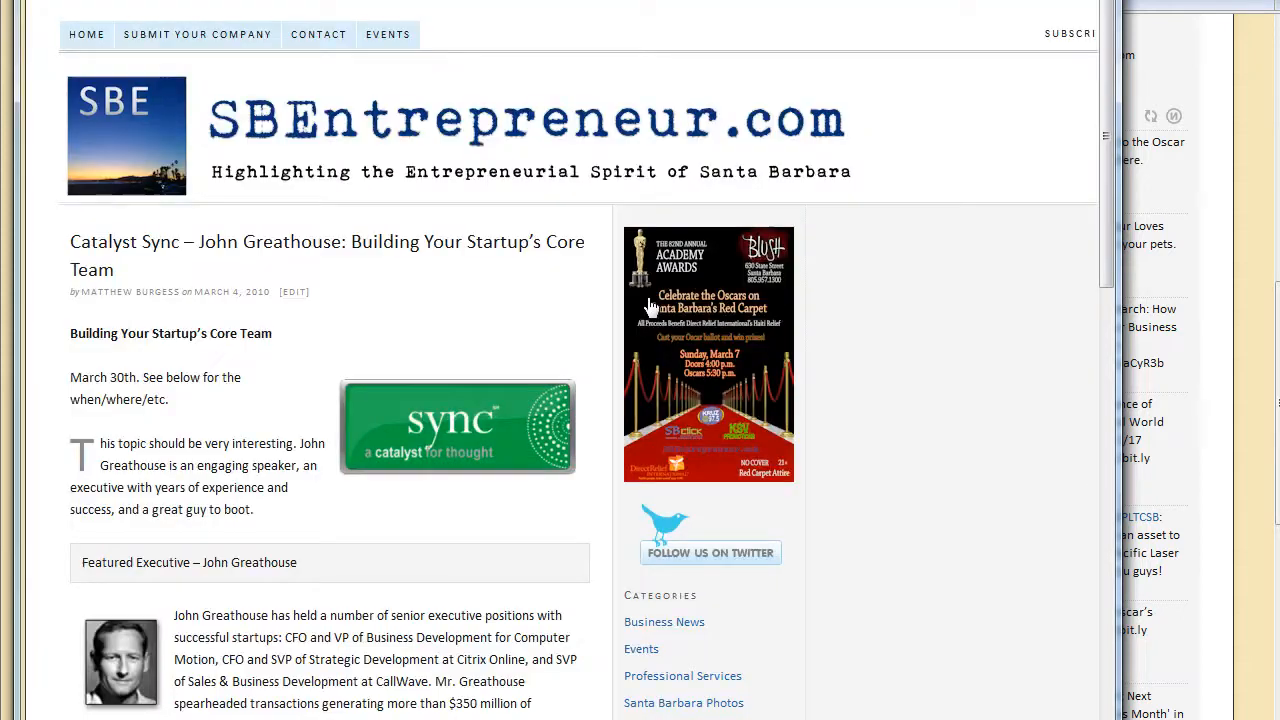
{"action": "scroll", "coordinate": [400, 470], "scroll_direction": "down", "scroll_amount": 1}
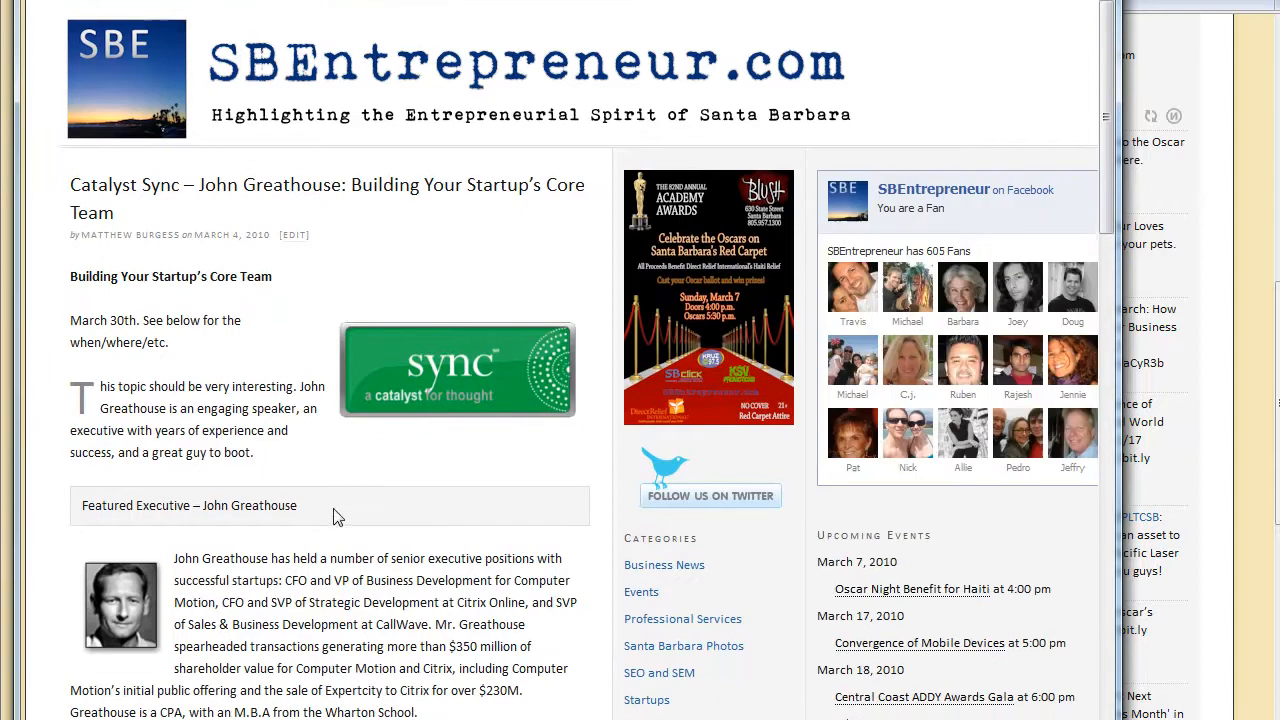
{"action": "scroll", "coordinate": [340, 515], "scroll_direction": "down", "scroll_amount": 4}
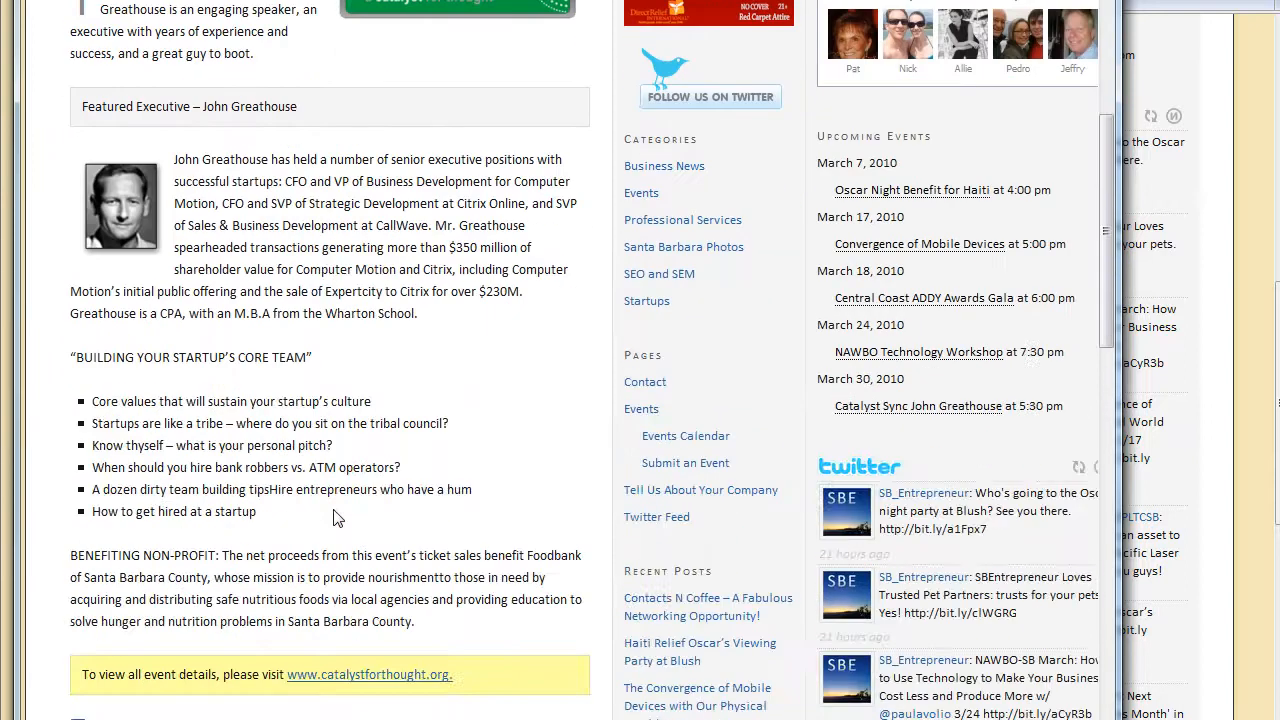
{"action": "scroll", "coordinate": [335, 517], "scroll_direction": "down", "scroll_amount": 2}
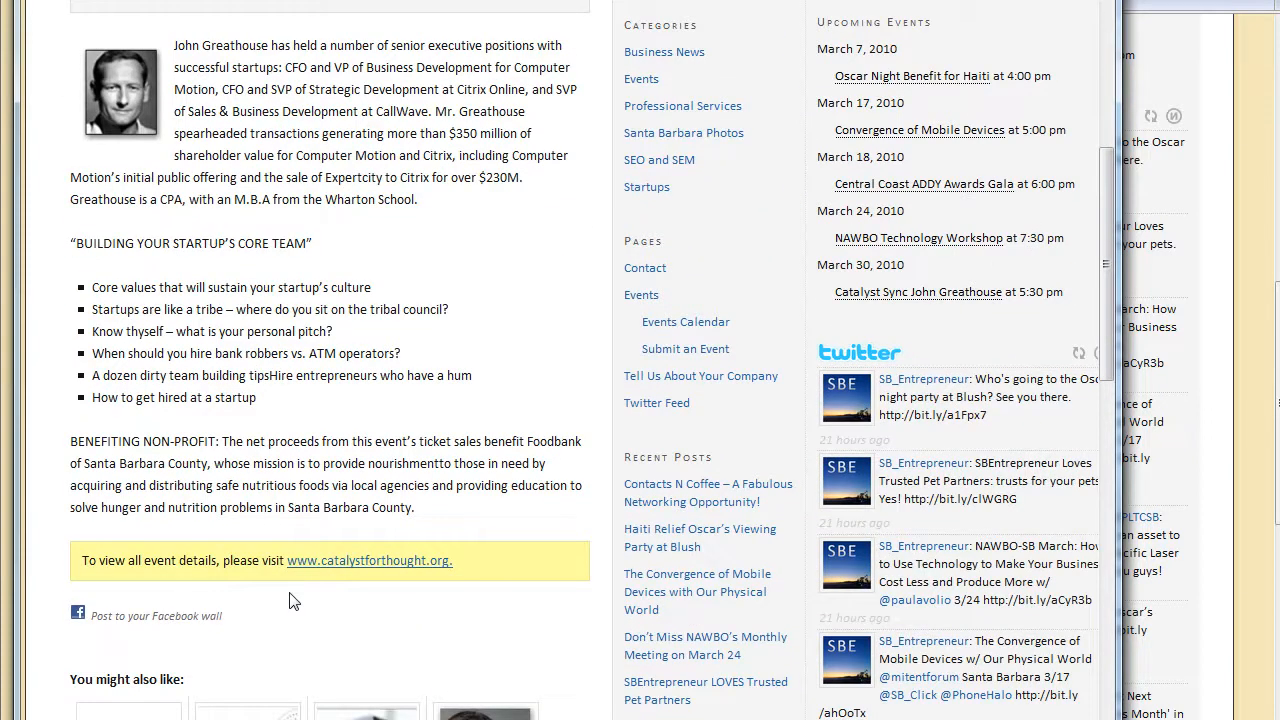
{"action": "scroll", "coordinate": [293, 600], "scroll_direction": "up", "scroll_amount": 5}
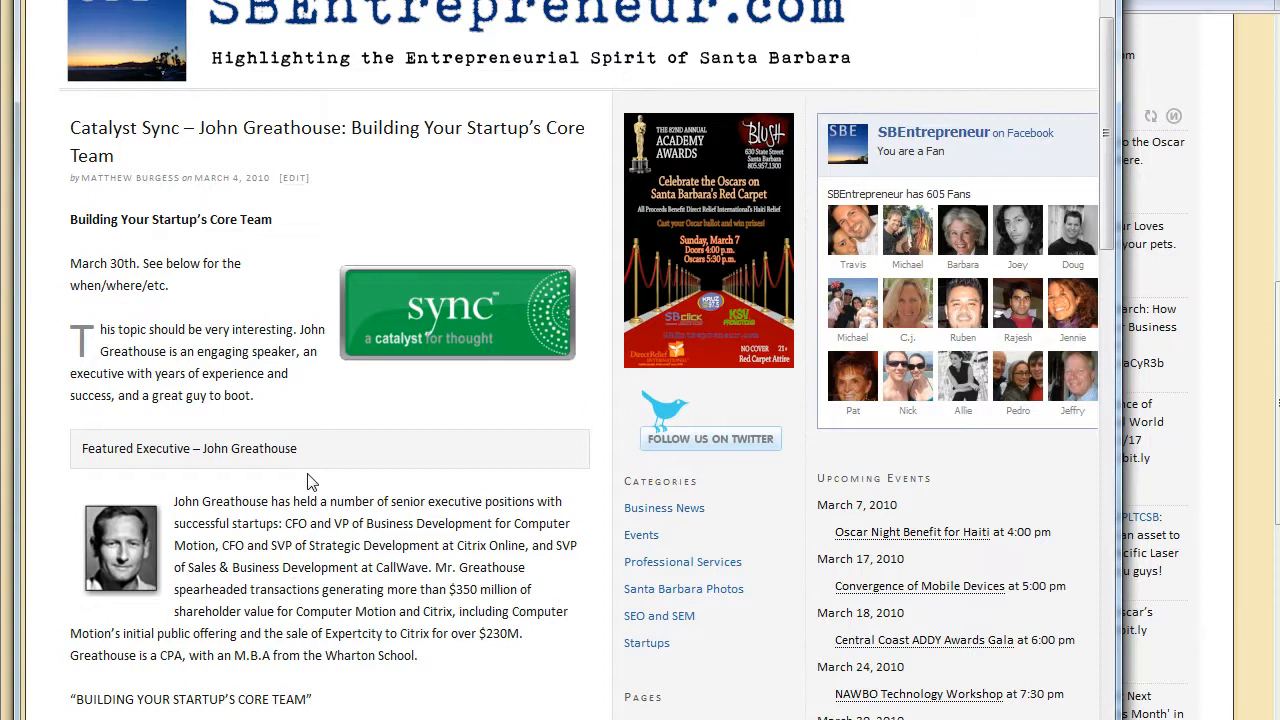
{"action": "scroll", "coordinate": [308, 482], "scroll_direction": "down", "scroll_amount": 5}
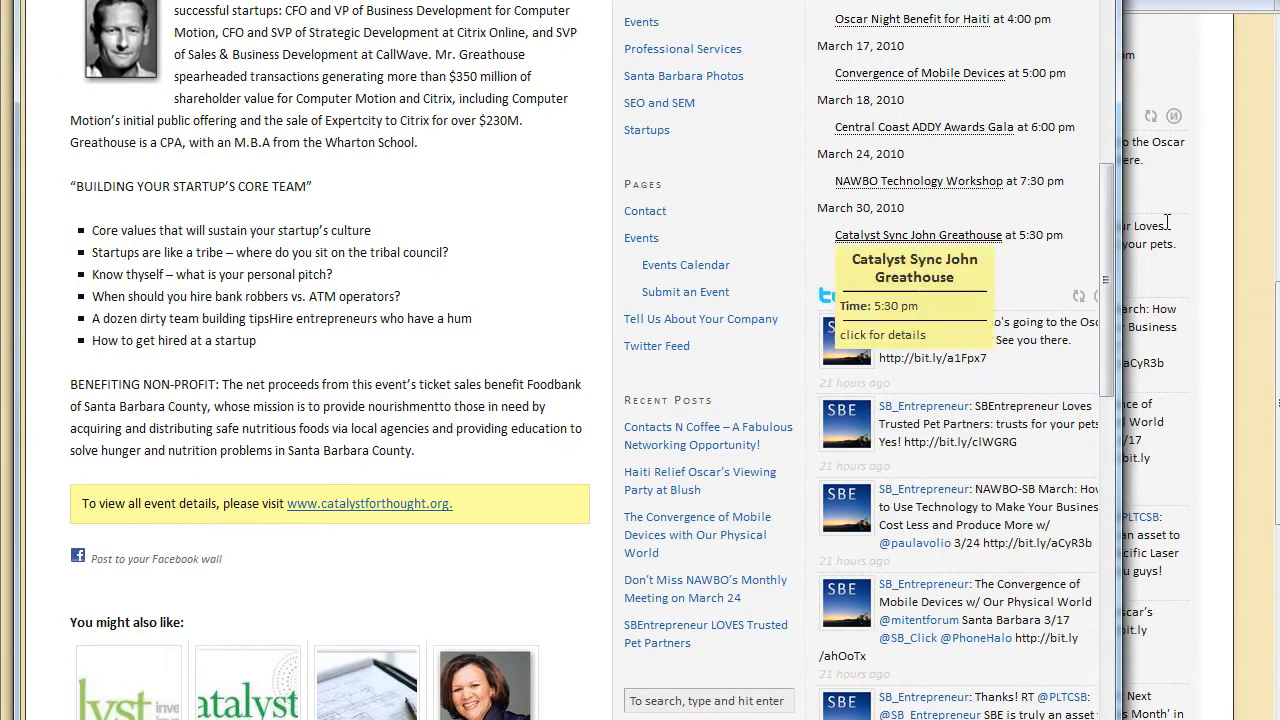
{"action": "left_click", "coordinate": [480, 2]}
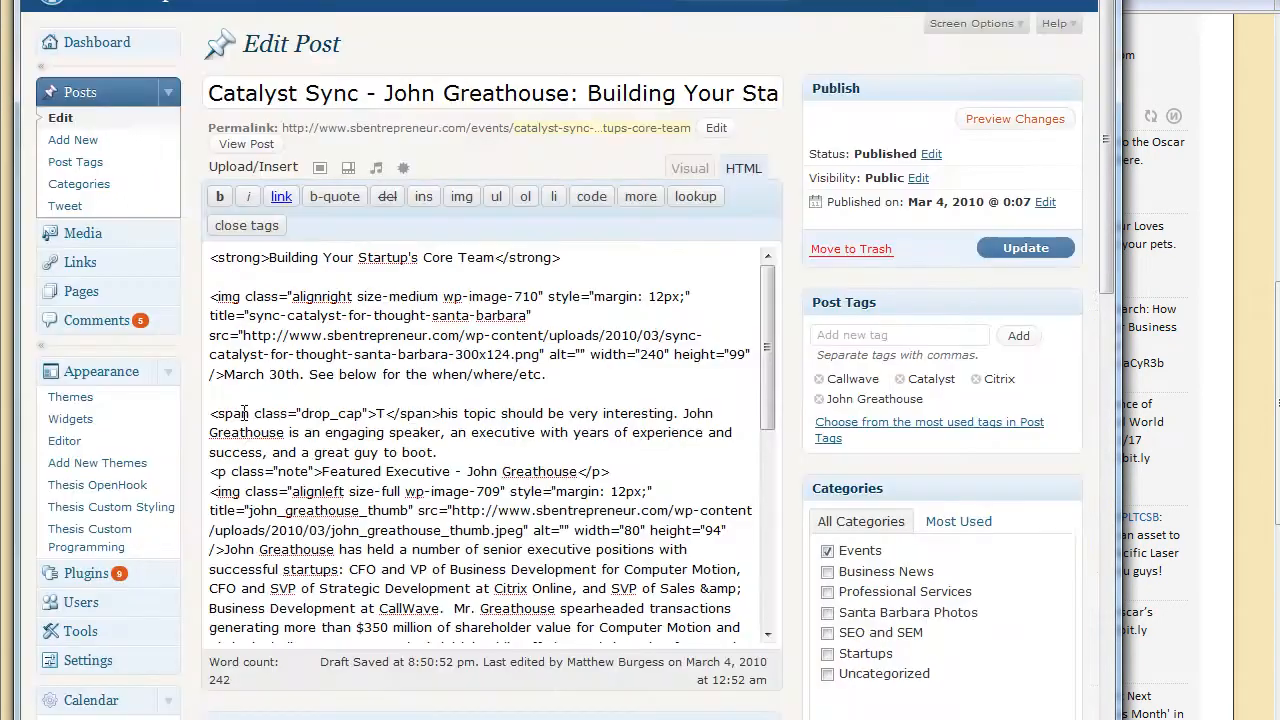
Review the drop_cap span and the opening and closing tags of the note and alert paragraphs in the post's HTML.
{"action": "left_click_drag", "start_coordinate": [211, 410], "coordinate": [441, 414]}
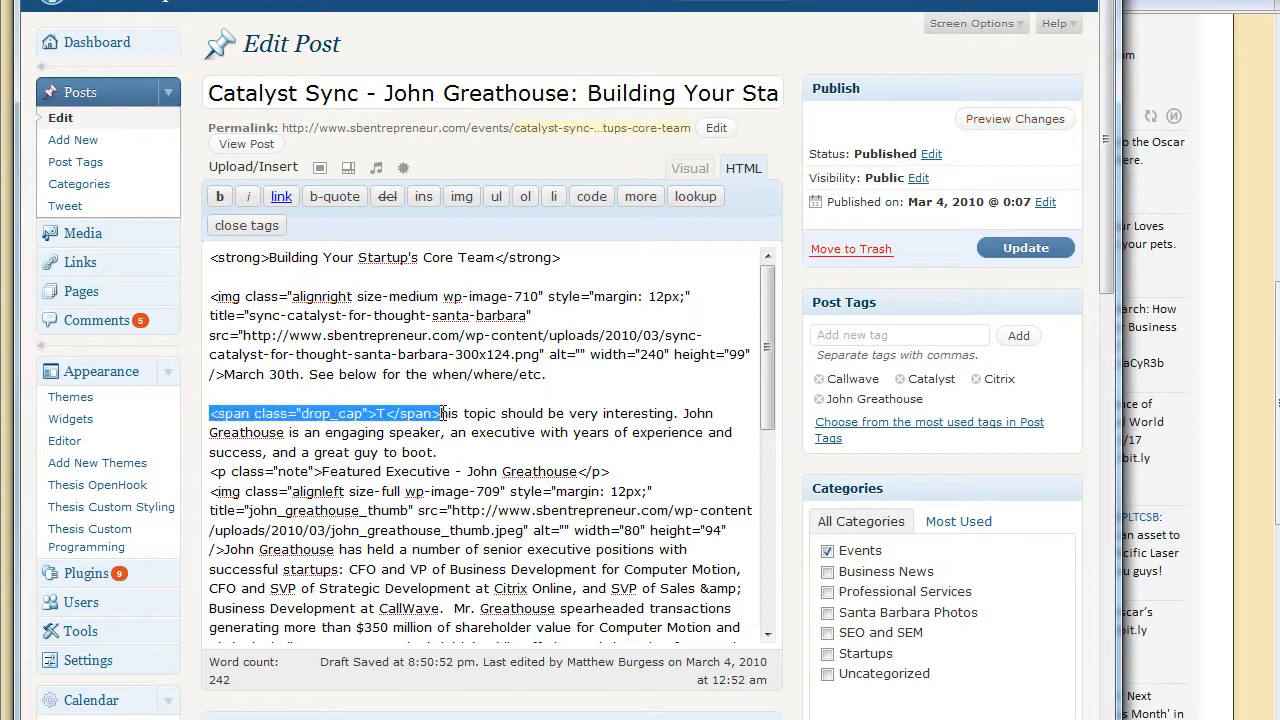
{"action": "scroll", "coordinate": [398, 494], "scroll_direction": "down", "scroll_amount": 8}
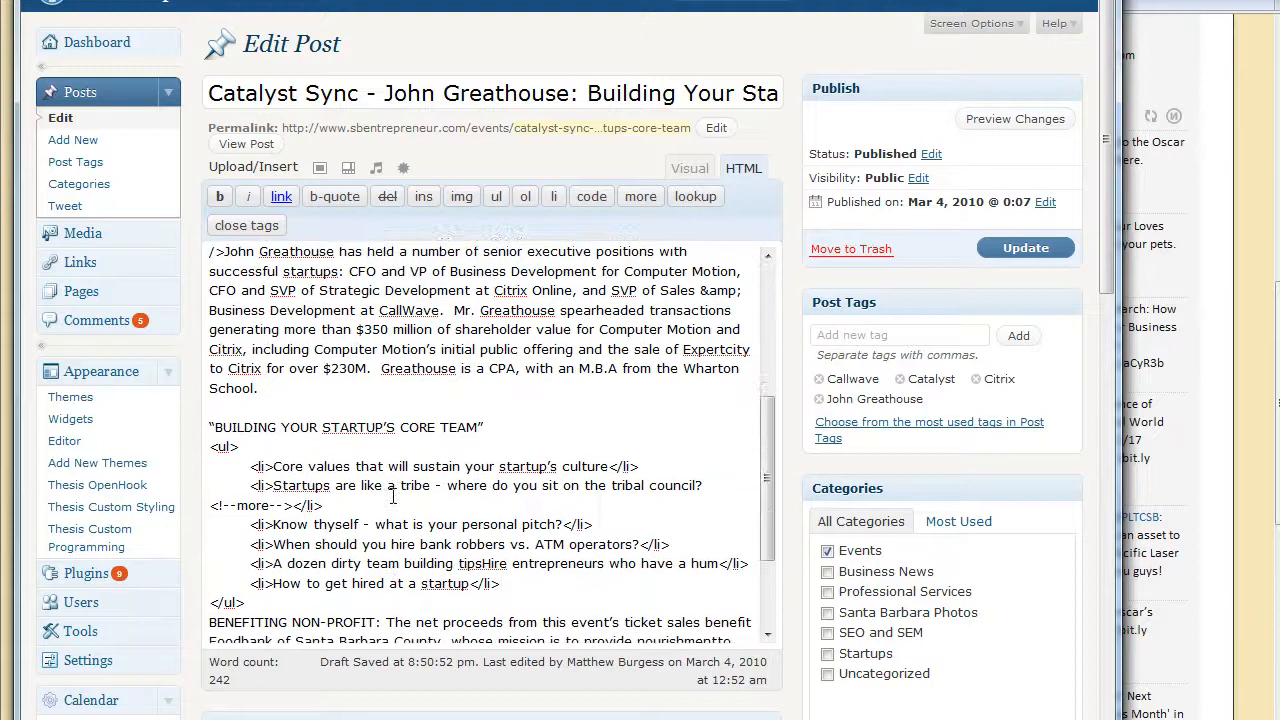
{"action": "scroll", "coordinate": [393, 496], "scroll_direction": "down", "scroll_amount": 3}
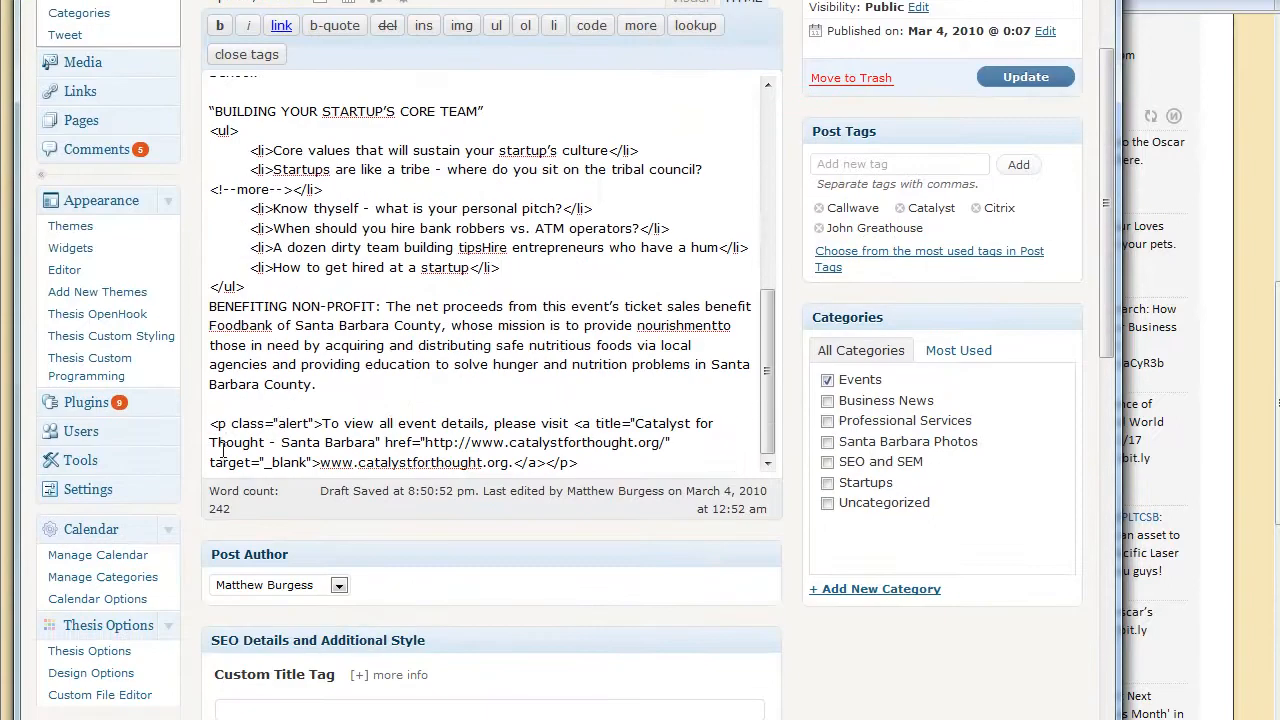
{"action": "scroll", "coordinate": [289, 341], "scroll_direction": "up", "scroll_amount": 7}
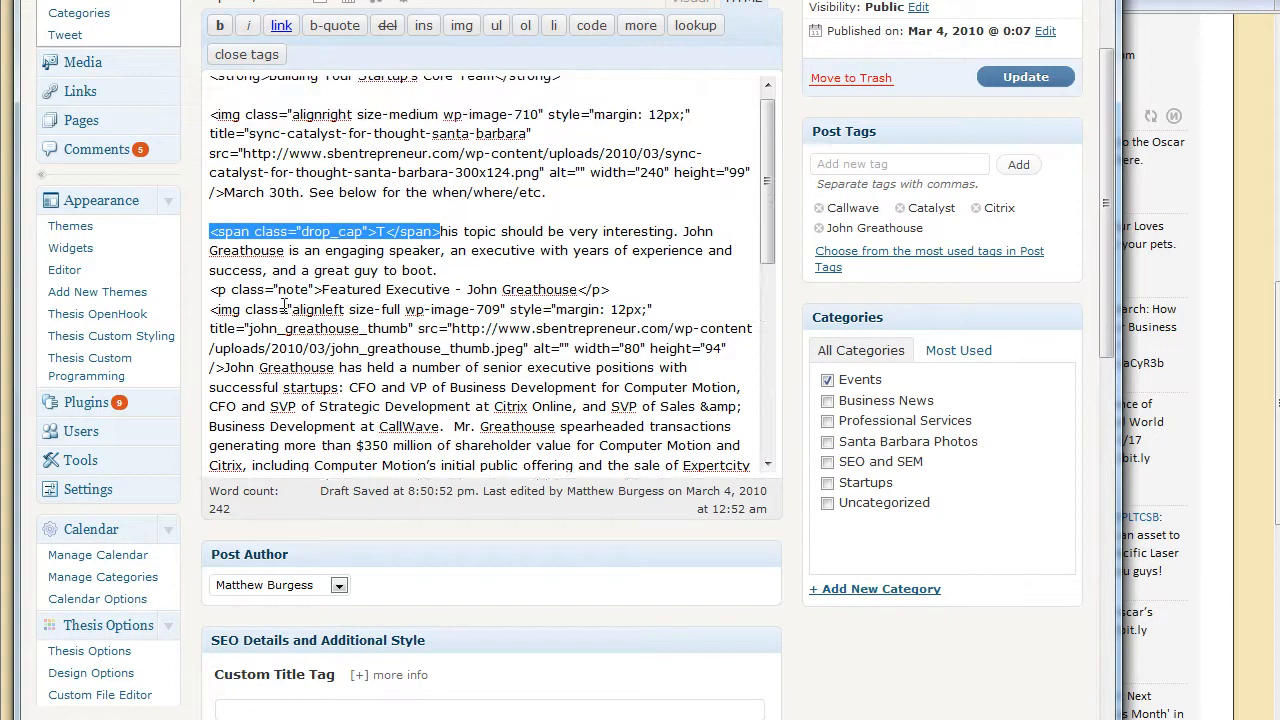
{"action": "left_click_drag", "start_coordinate": [210, 290], "coordinate": [322, 292]}
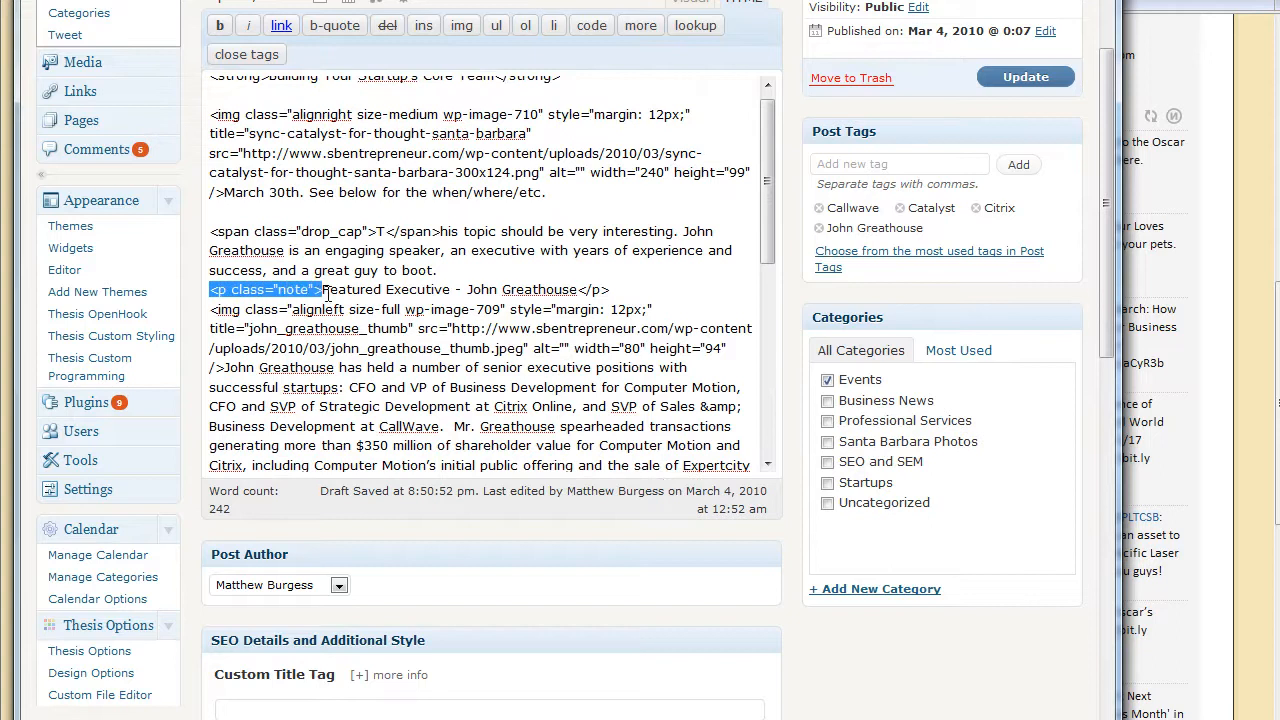
{"action": "scroll", "coordinate": [520, 316], "scroll_direction": "down", "scroll_amount": 3}
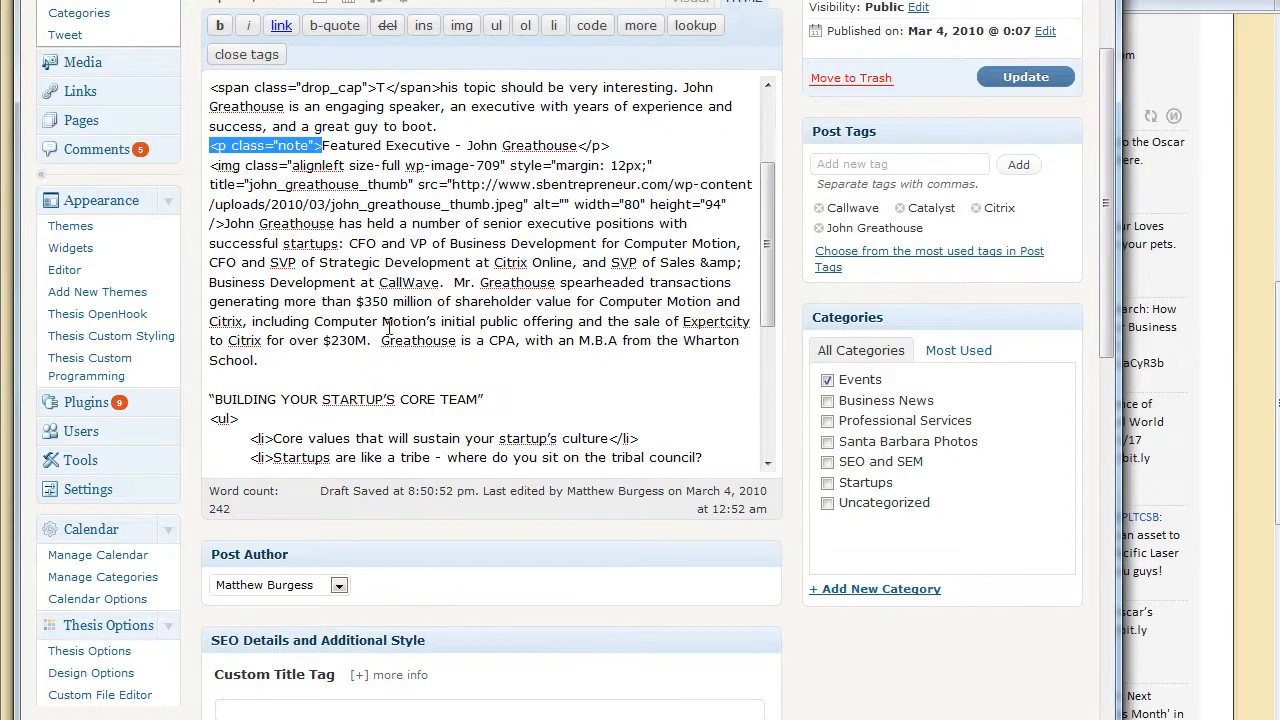
{"action": "left_click_drag", "start_coordinate": [608, 145], "coordinate": [578, 146]}
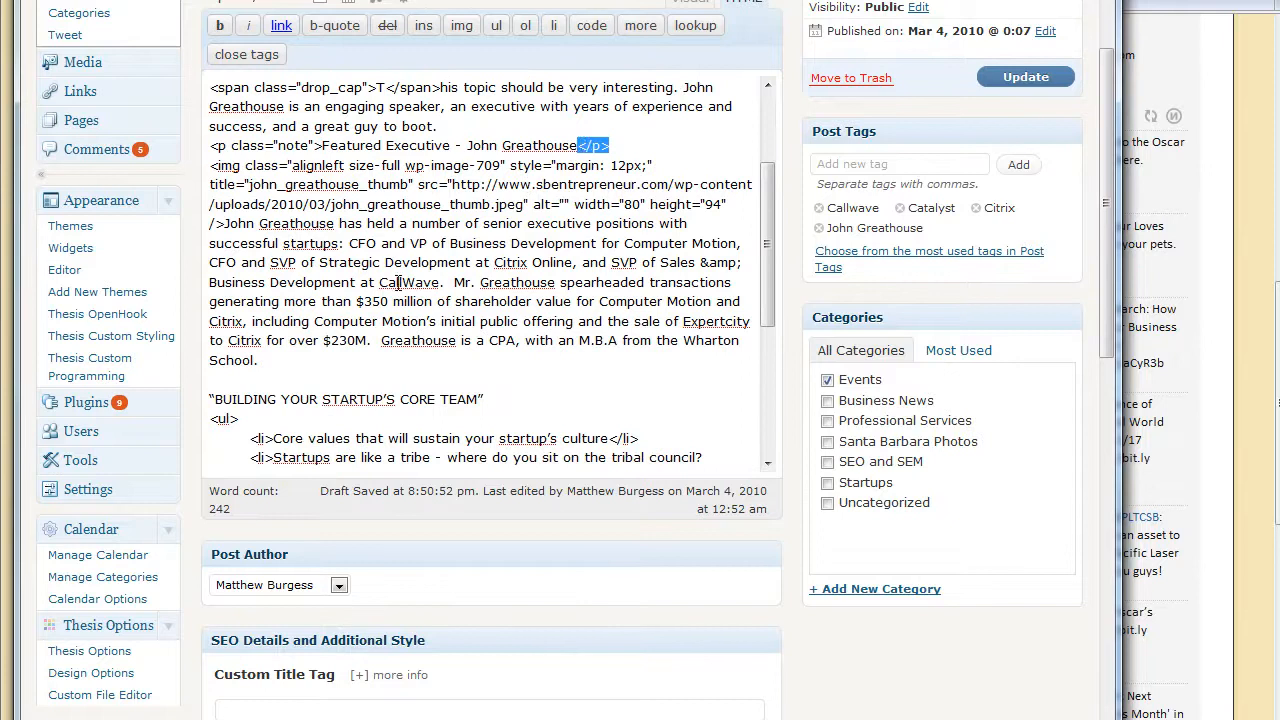
{"action": "scroll", "coordinate": [358, 305], "scroll_direction": "down", "scroll_amount": 5}
{"action": "scroll", "coordinate": [358, 305], "scroll_direction": "down", "scroll_amount": 2}
{"action": "left_click_drag", "start_coordinate": [211, 311], "coordinate": [323, 314]}
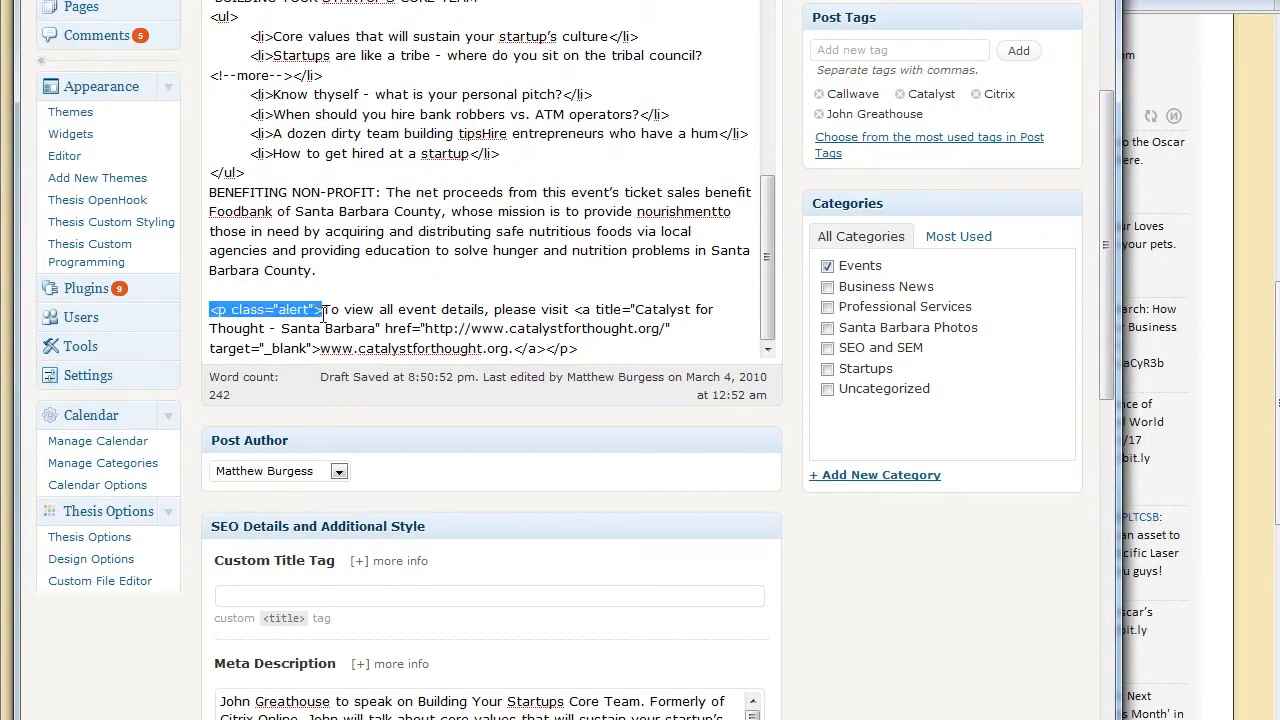
{"action": "left_click_drag", "start_coordinate": [578, 349], "coordinate": [548, 350]}
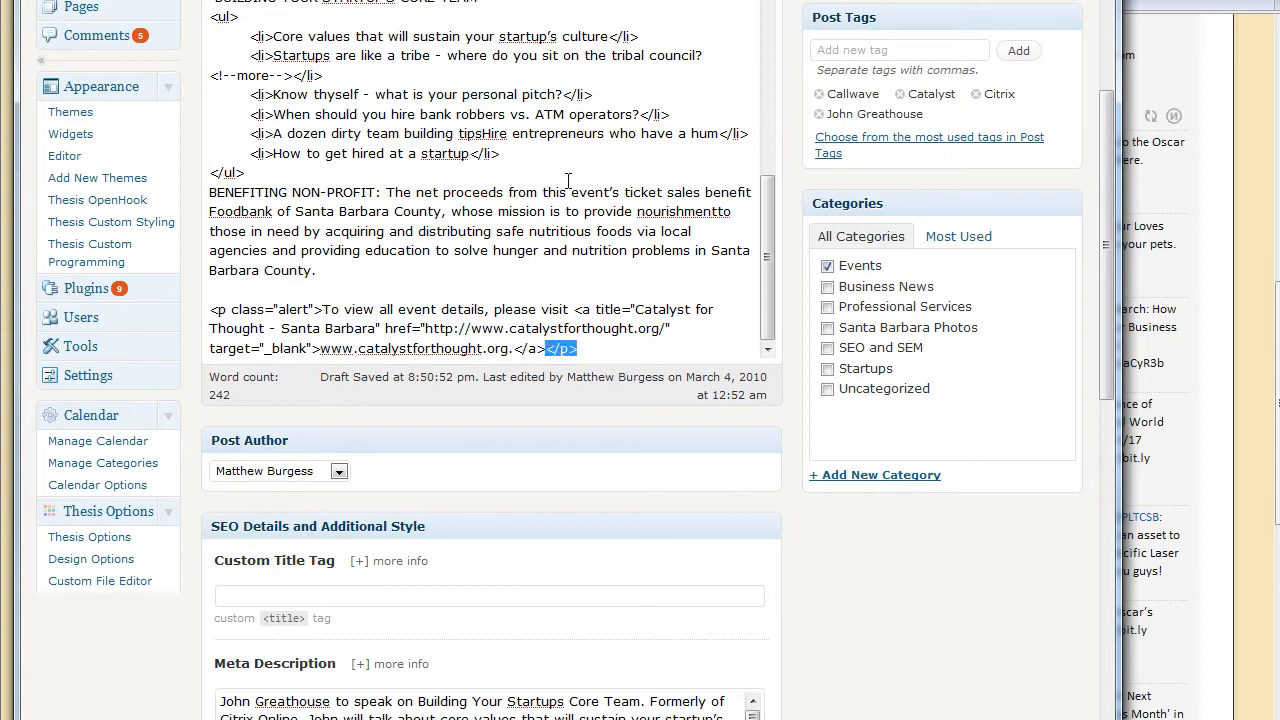
Preview the post again and look over its drop cap and the note box around the "Featured Executive" line.
{"action": "scroll", "coordinate": [1022, 46], "scroll_direction": "up", "scroll_amount": 3}
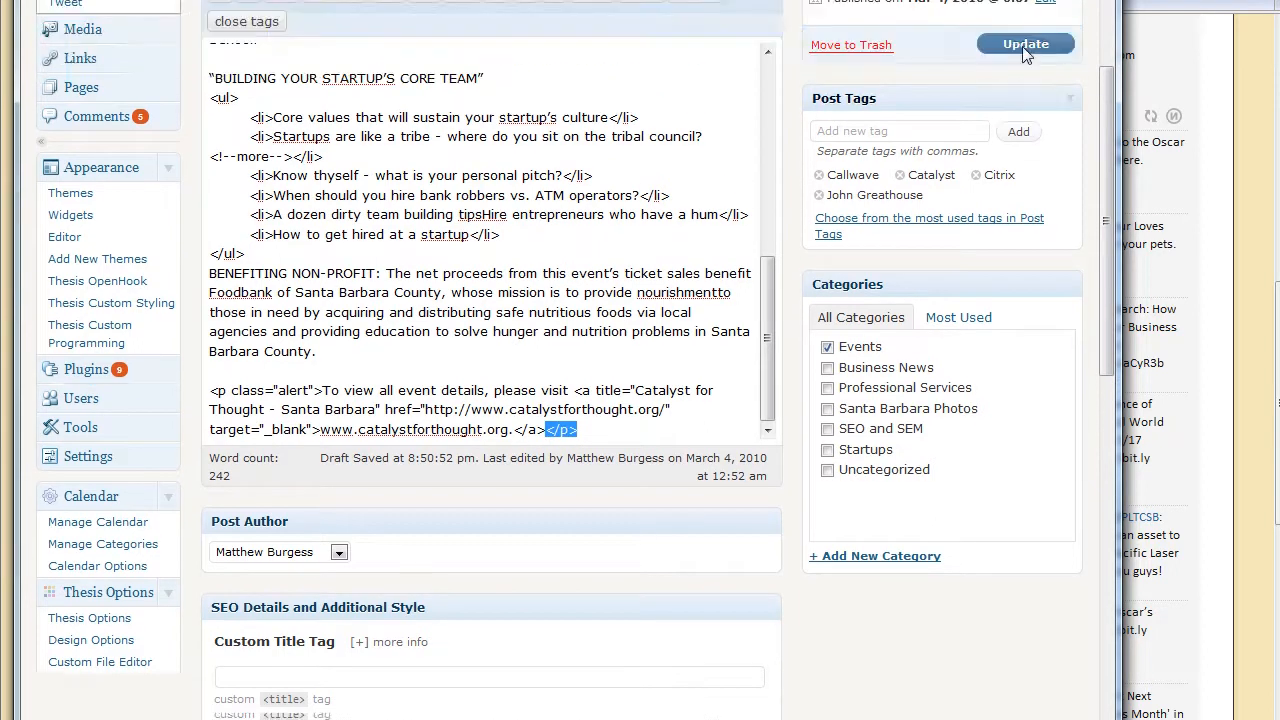
{"action": "left_click", "coordinate": [1014, 12]}
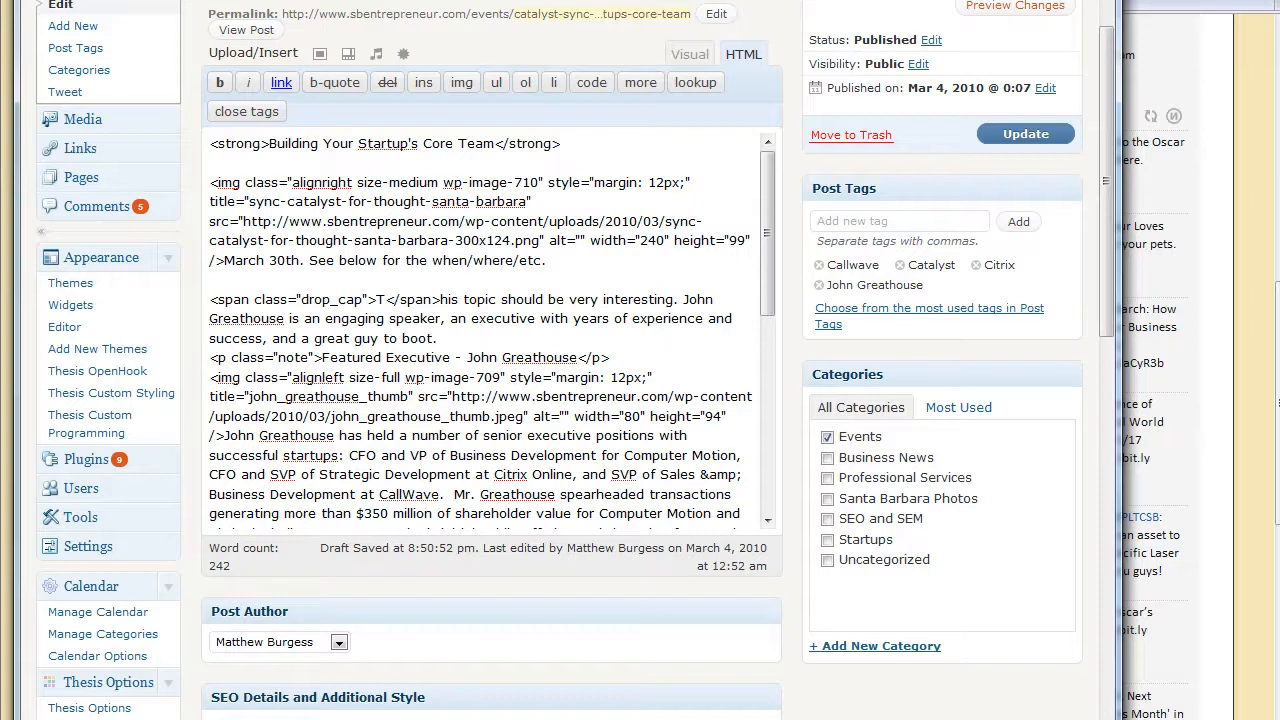
{"action": "scroll", "coordinate": [390, 537], "scroll_direction": "down", "scroll_amount": 3}
{"action": "scroll", "coordinate": [390, 537], "scroll_direction": "down", "scroll_amount": 1}
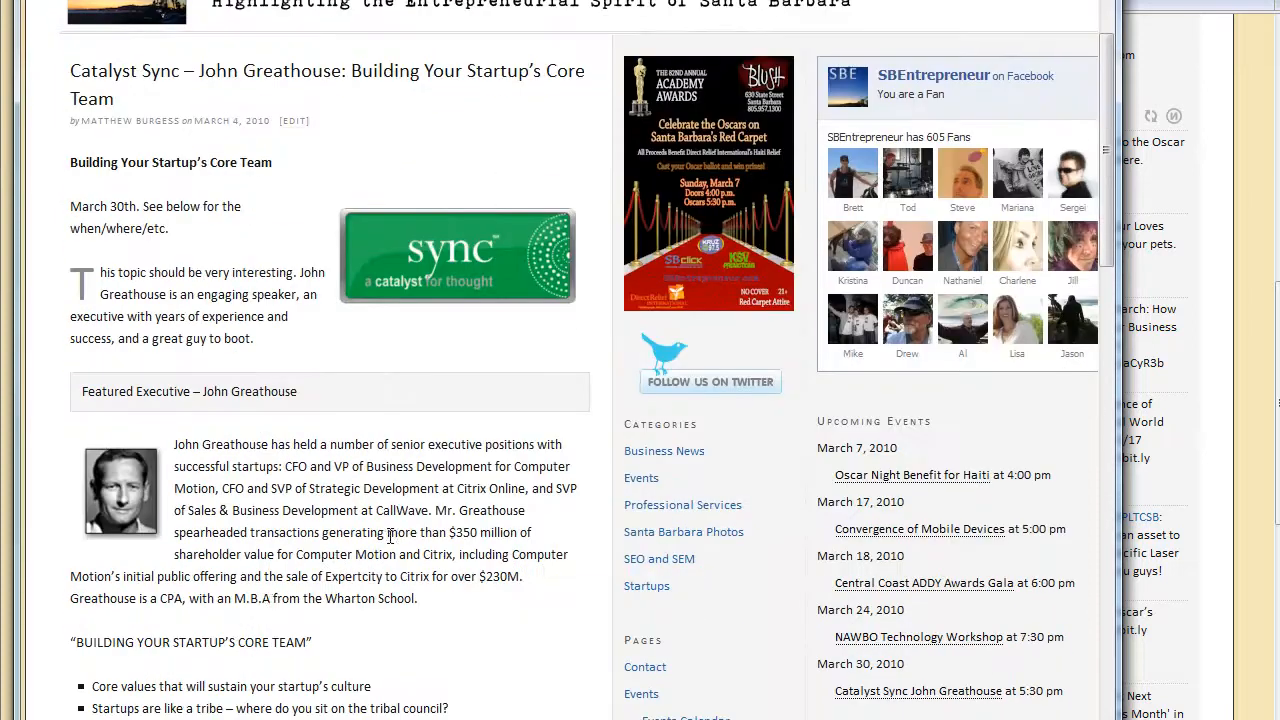